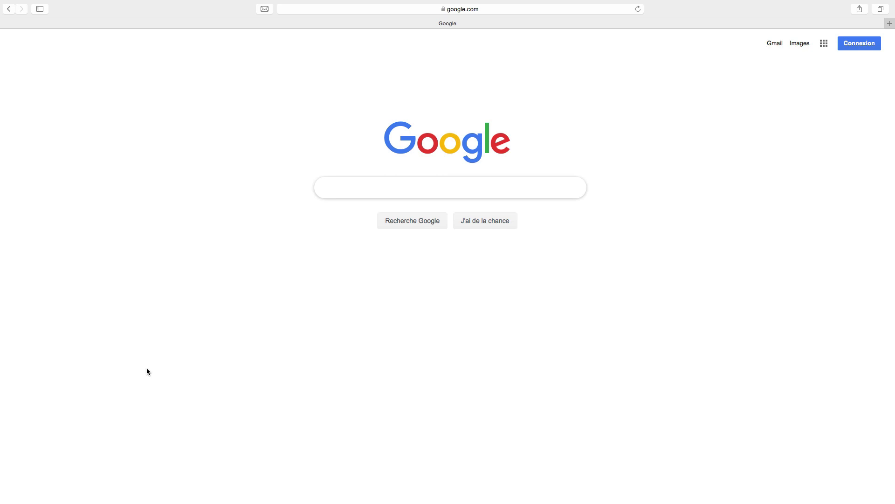
- Search Google for espacenet using the suggested spelling
text(es)
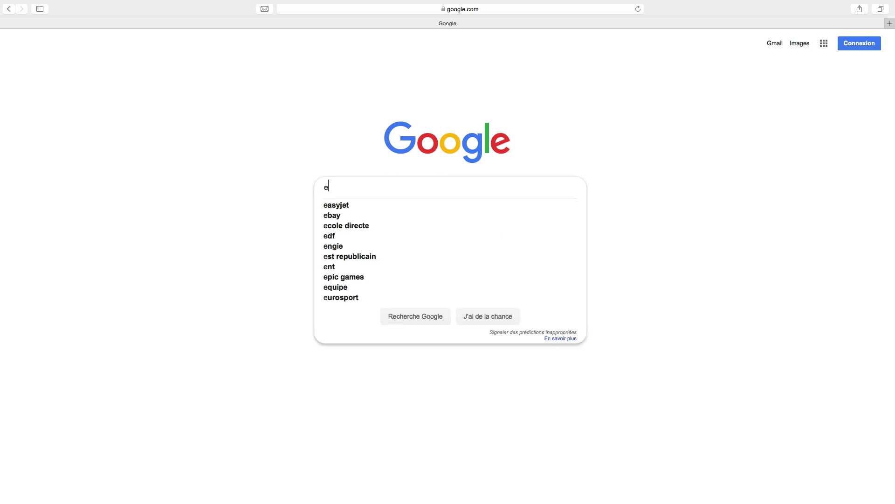
text(pcenet)
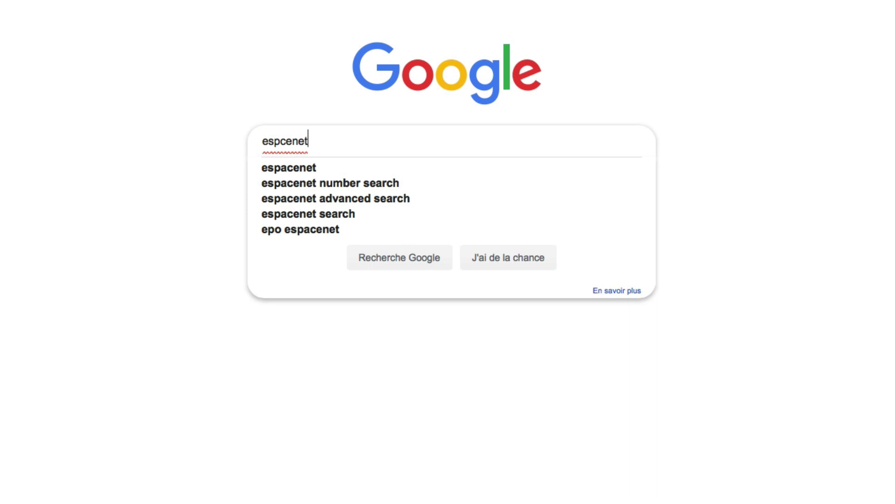
click(300, 164)
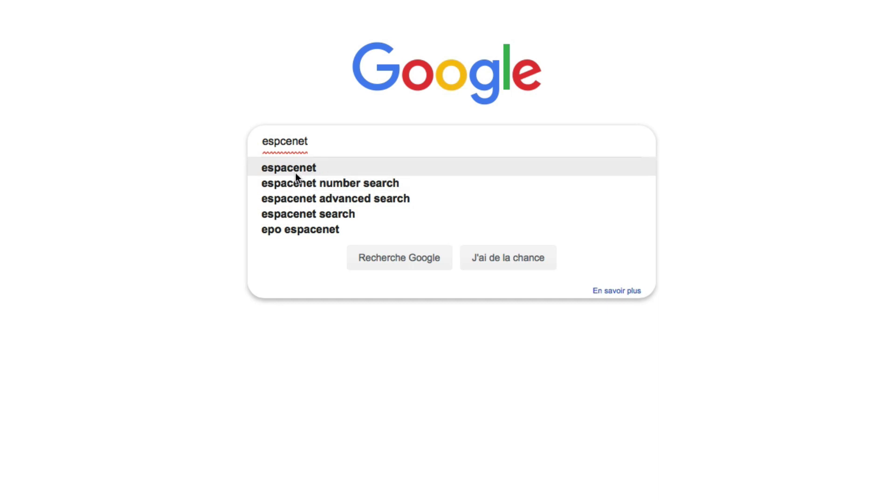
click(297, 169)
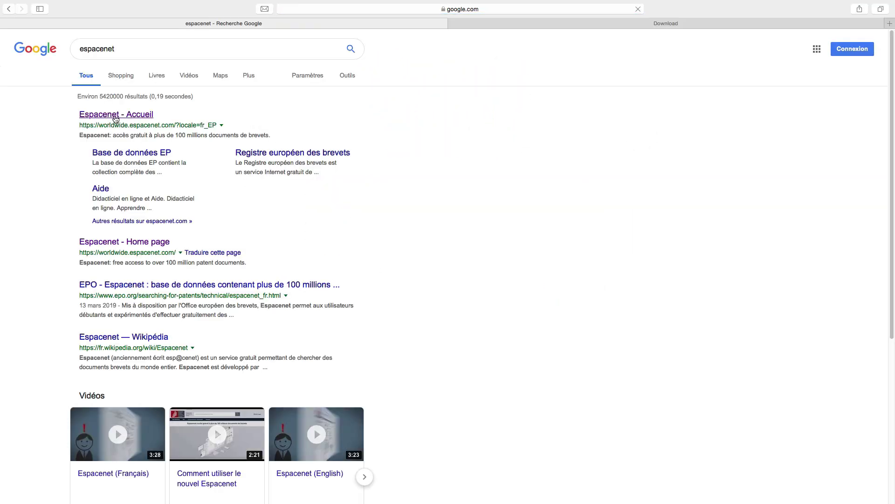
- Open the Espacenet - Accueil search result and go to the new Espacenet beta
click(111, 116)
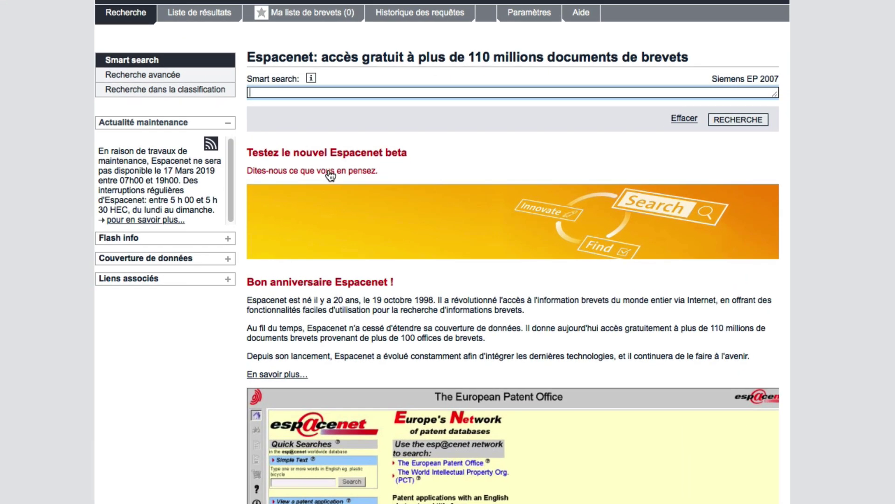
click(330, 172)
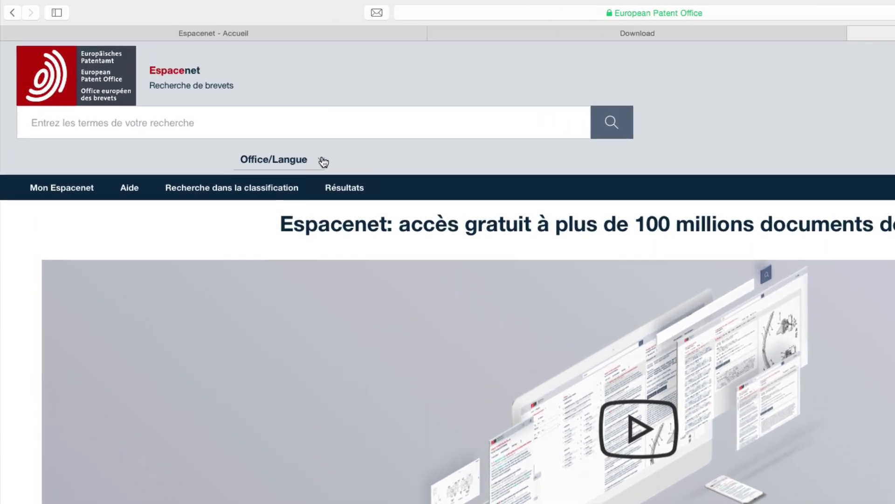
click(224, 114)
click(318, 192)
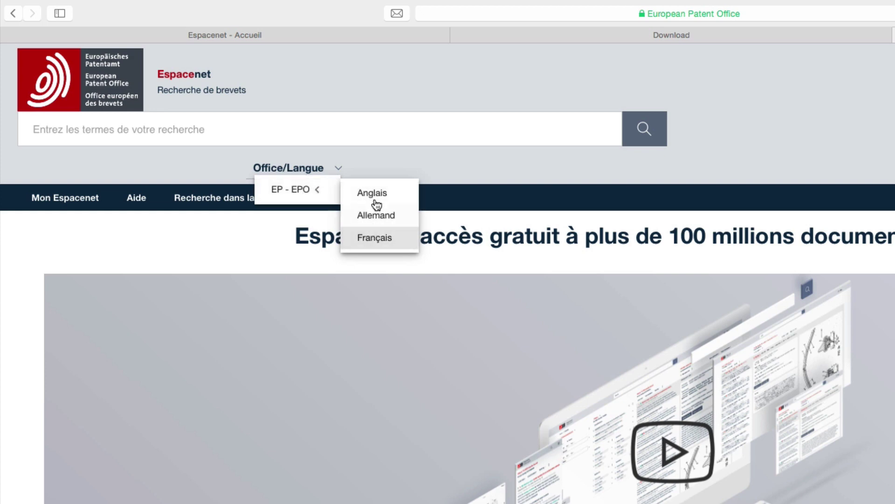
click(377, 167)
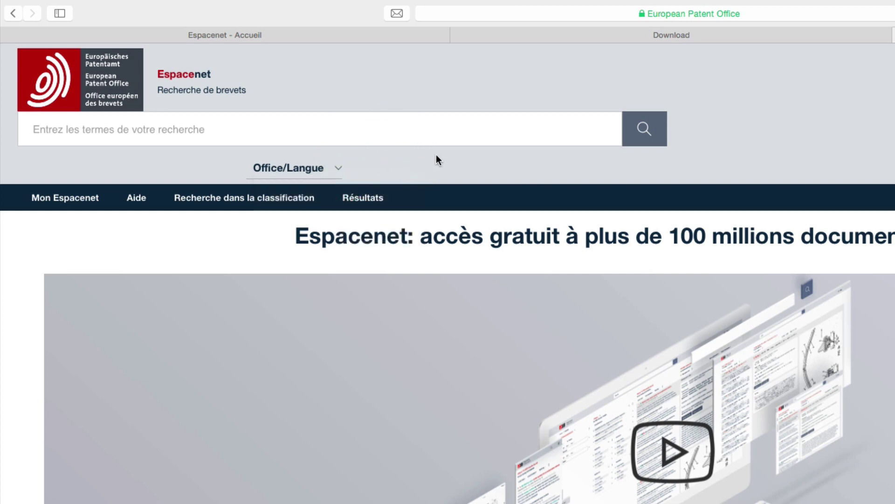
- Search the patent database for "bike helmet"
click(178, 131)
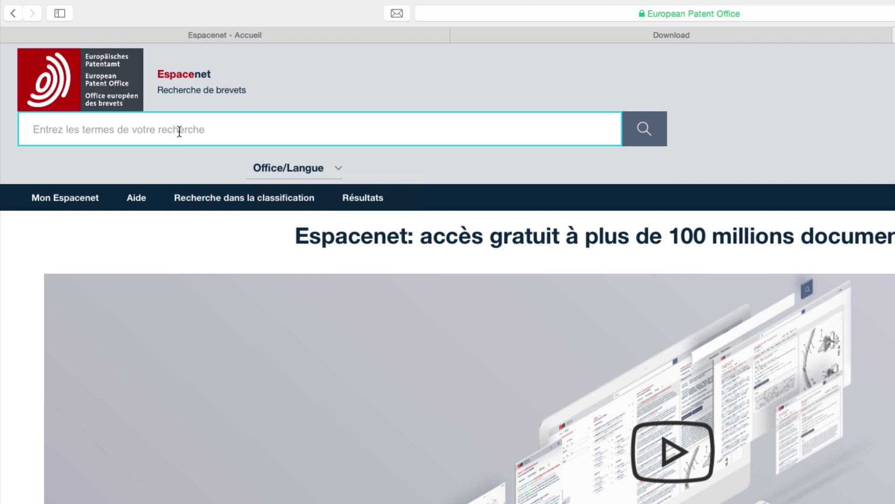
text(bike)
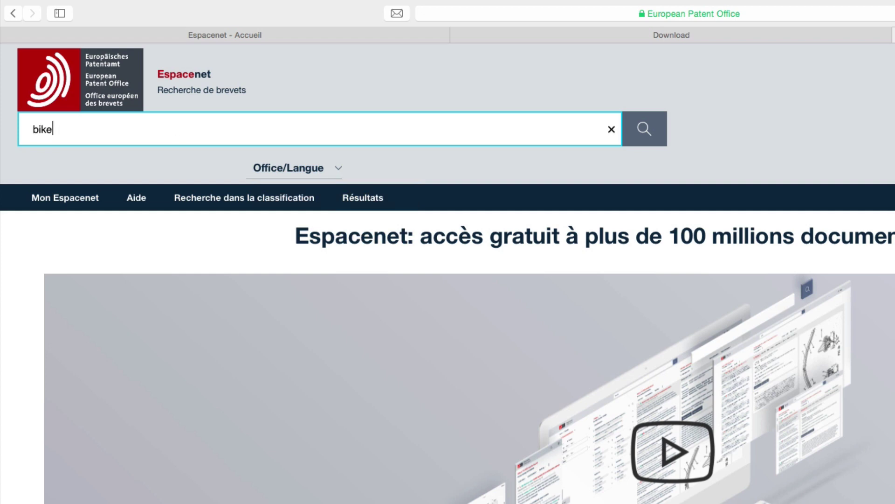
text( helmet)
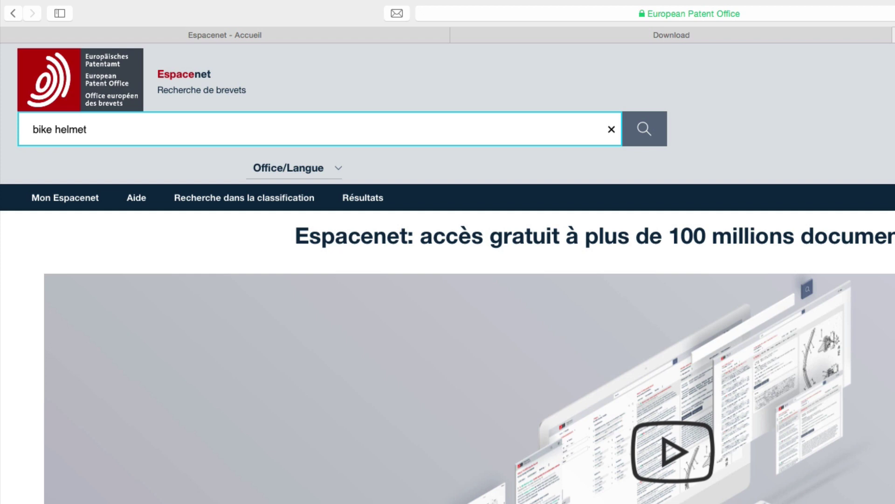
click(655, 119)
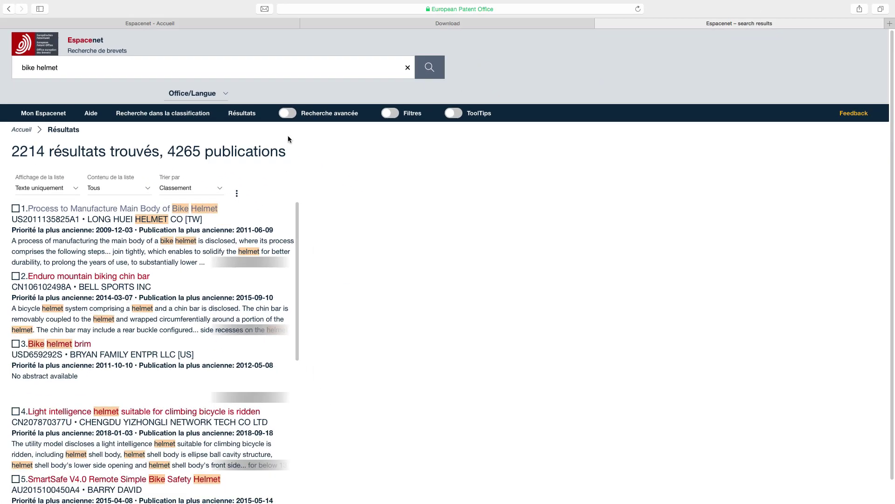
- Turn on the advanced search and rerun the query with bike and helmet combined by OR
click(292, 114)
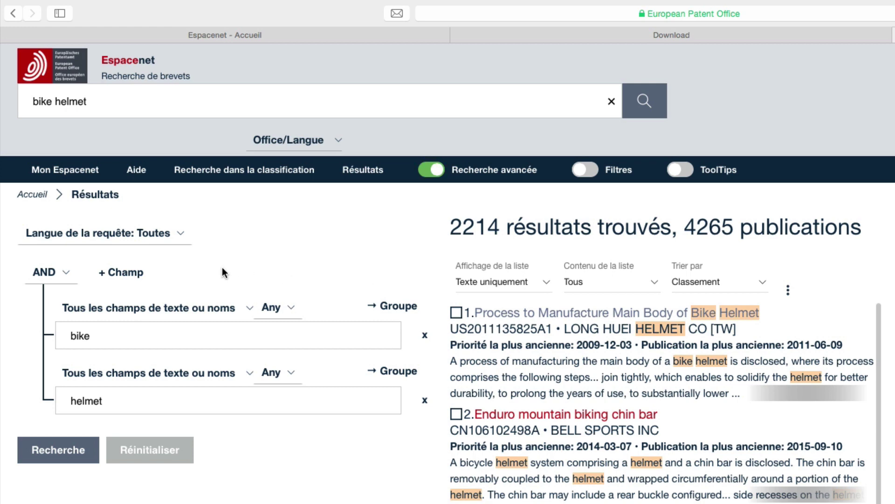
click(65, 273)
click(57, 283)
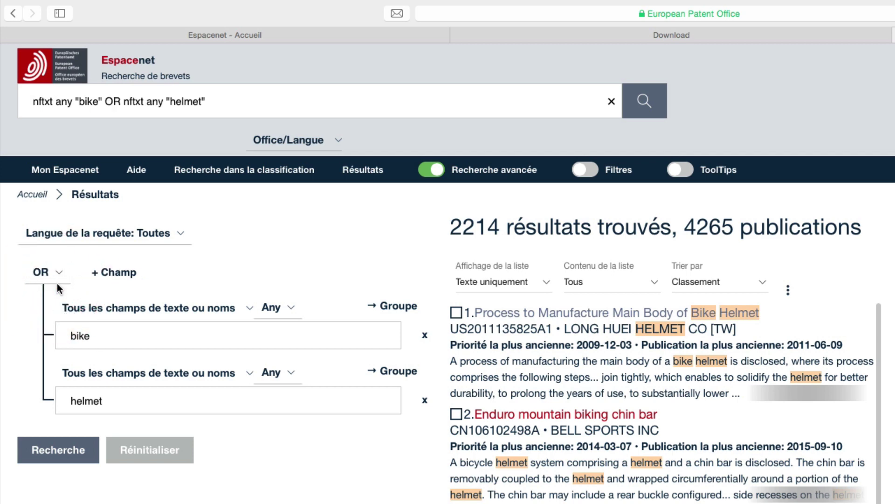
click(55, 451)
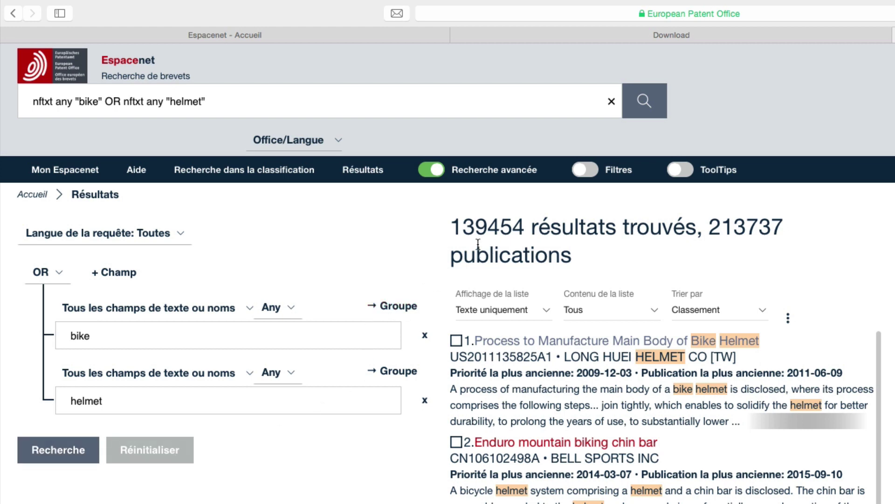
- Set the operator between bike and helmet back to AND and run the search again
click(60, 276)
click(55, 260)
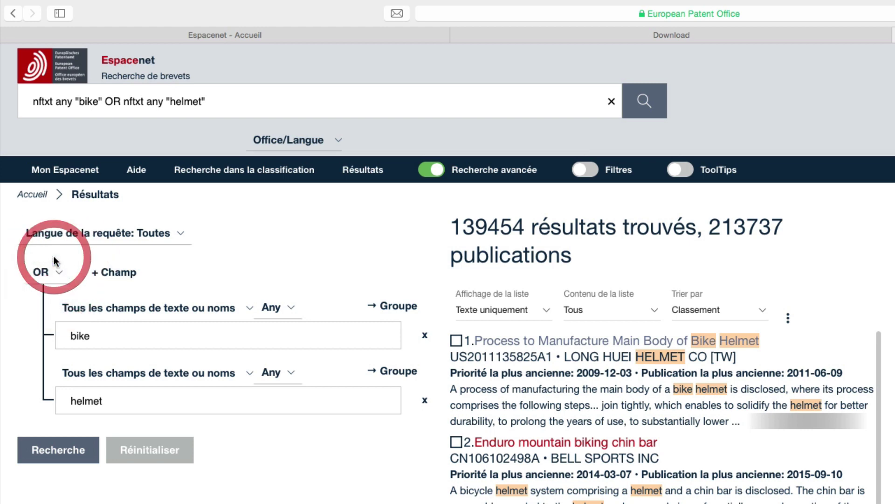
click(54, 453)
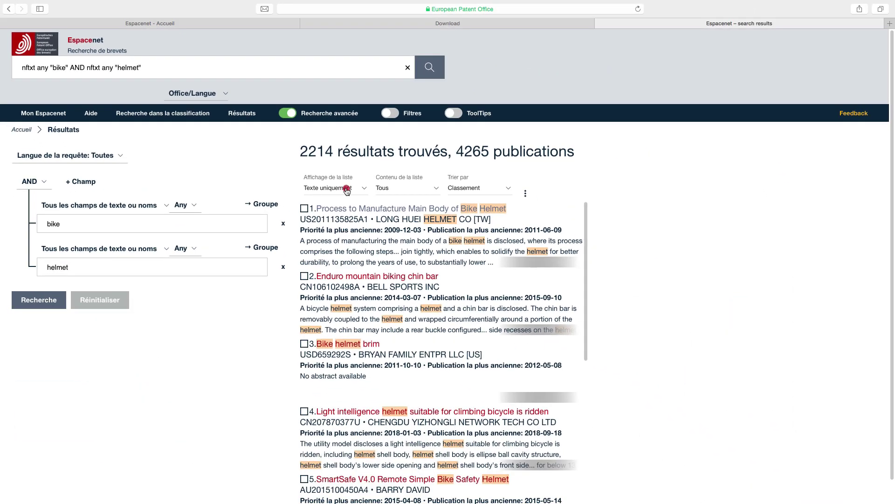
- Change the result list display to Texte et vignettes, followed by Liste compacte
click(347, 191)
click(336, 199)
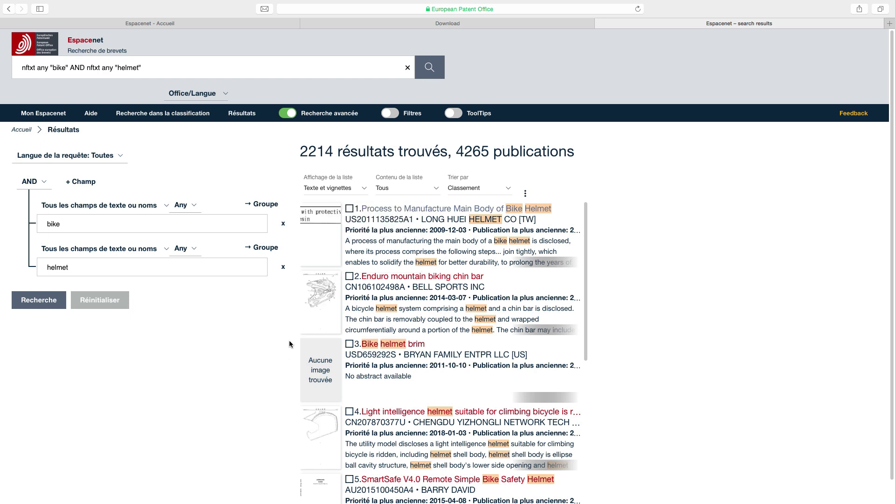
click(337, 188)
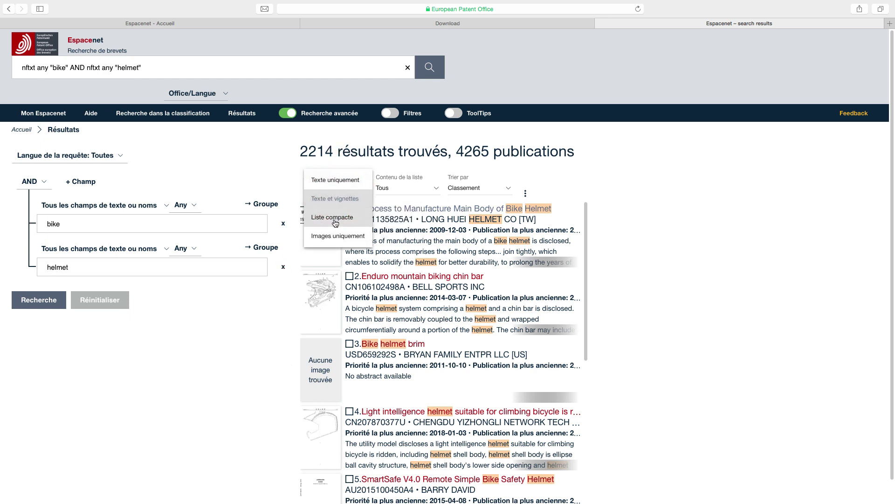
click(335, 219)
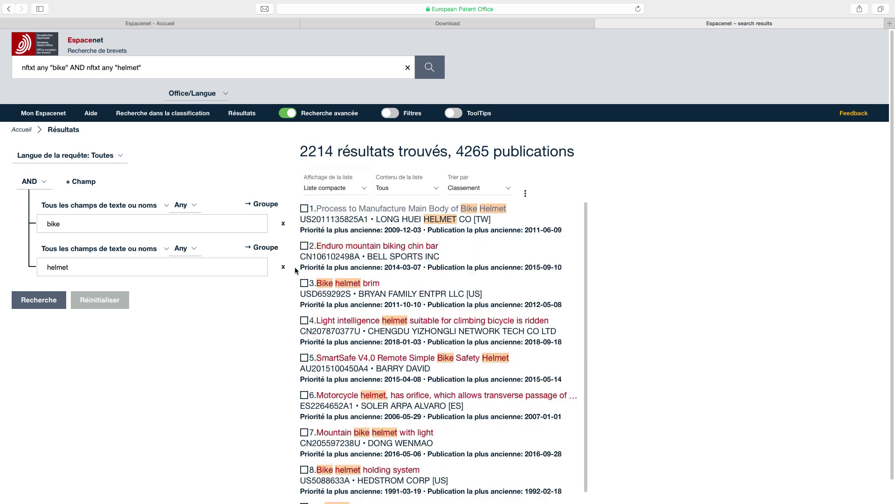
- Preview patent drawings of the first results in the Images uniquement display, and restore the Texte uniquement display
click(340, 187)
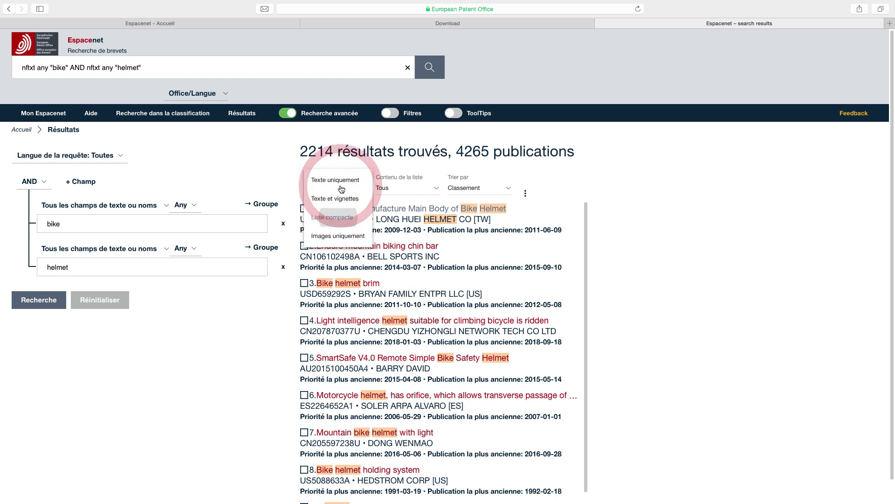
click(331, 236)
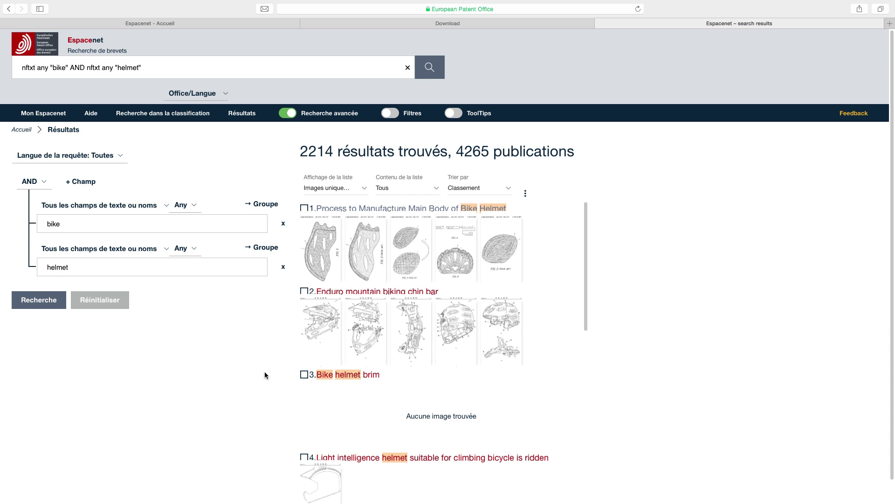
mouse_move(400, 262)
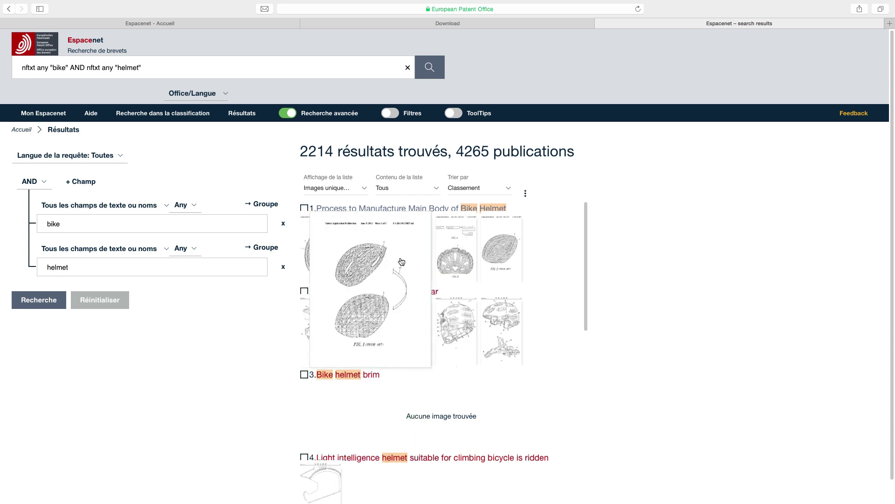
mouse_move(482, 338)
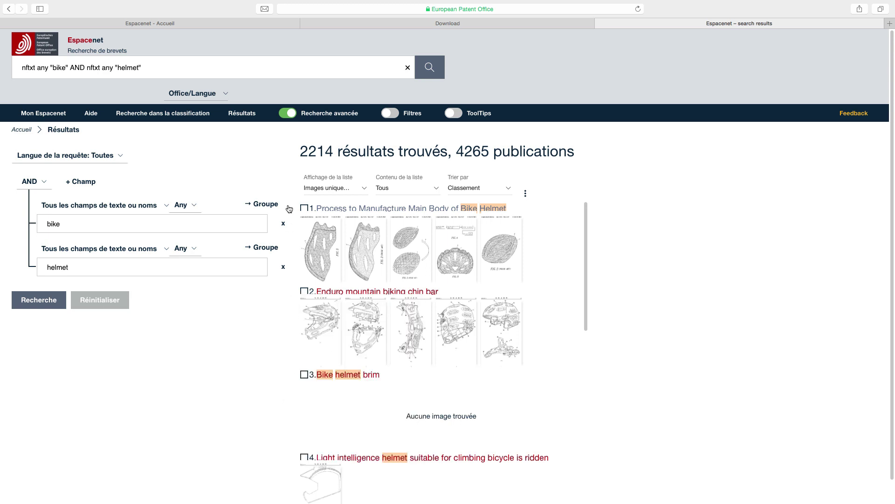
click(327, 188)
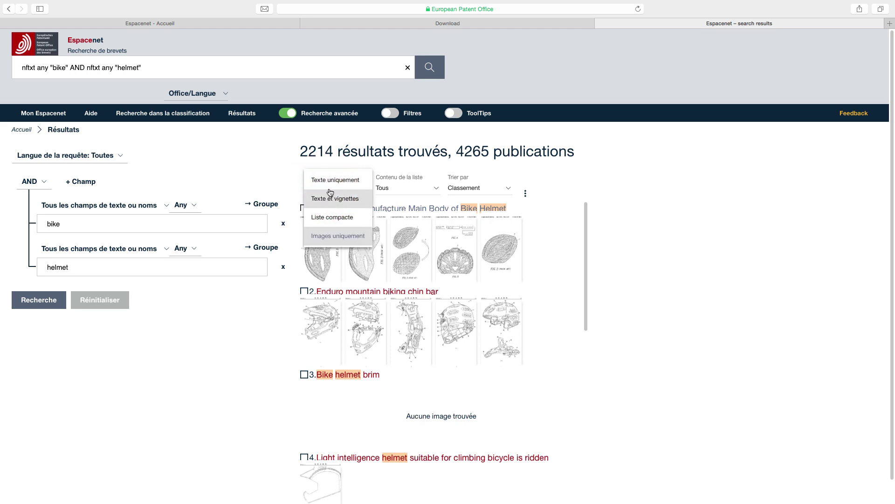
click(332, 181)
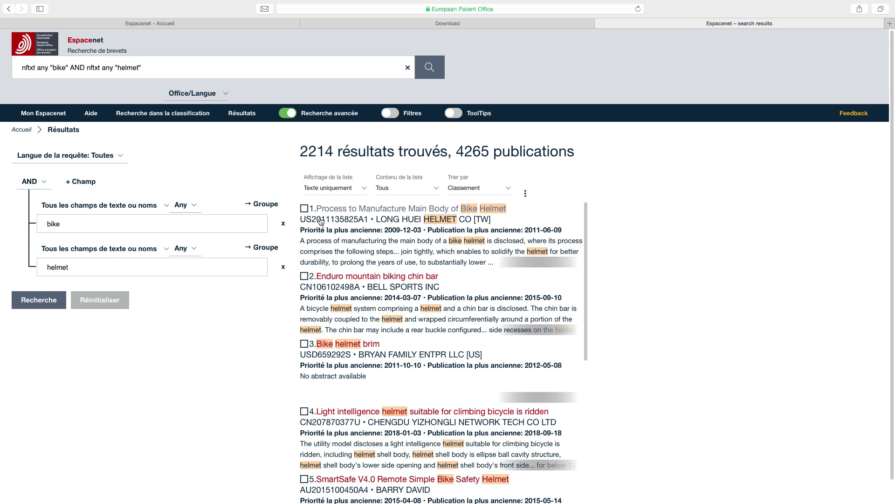
- Mark the first two patents in the result list and limit the list content to Sélectionnés
click(305, 208)
click(304, 276)
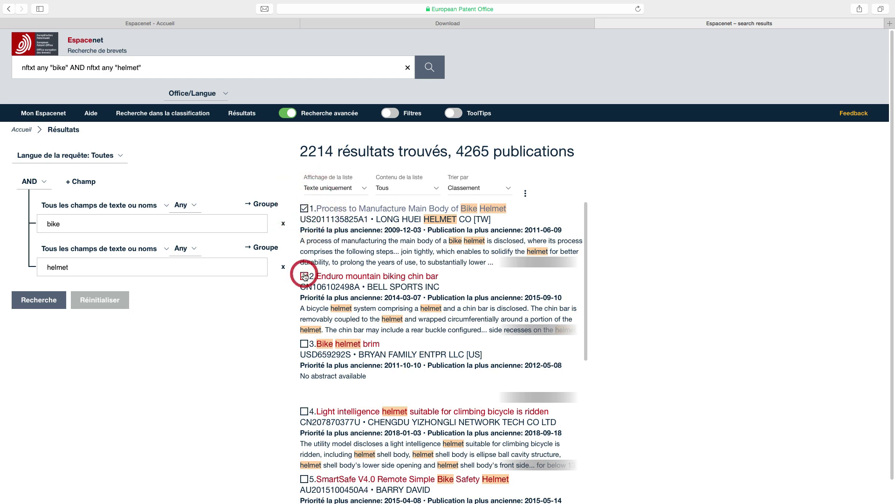
click(386, 189)
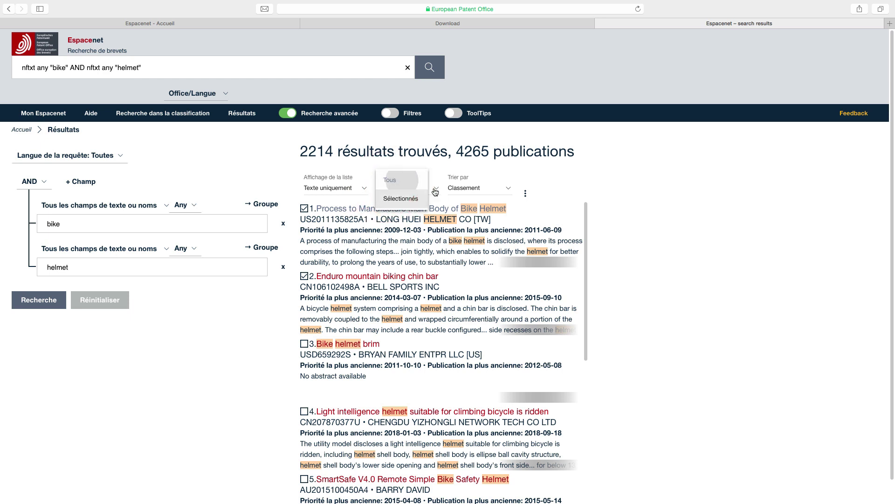
click(412, 202)
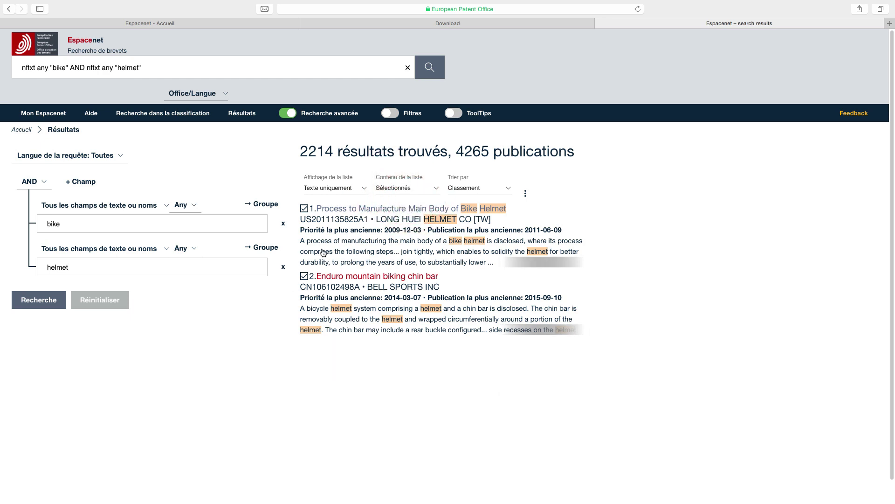
- Unmark both selected patents and set the list content back to Tous
click(304, 208)
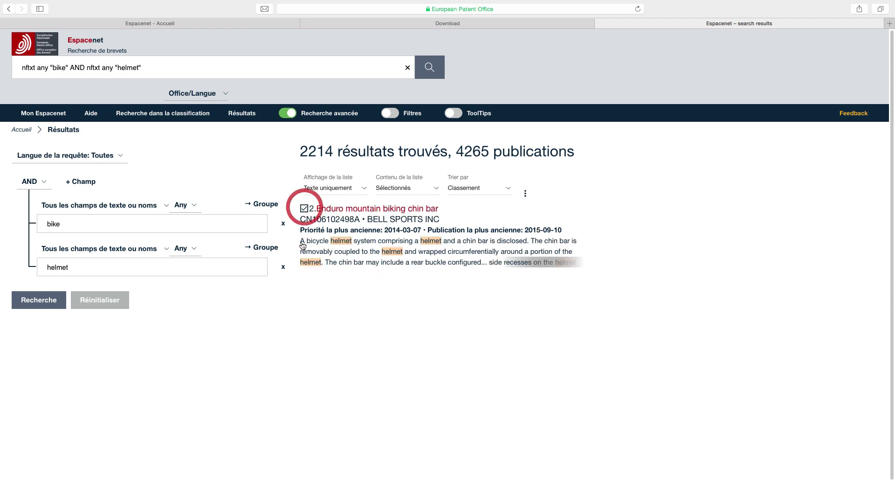
click(304, 209)
click(403, 190)
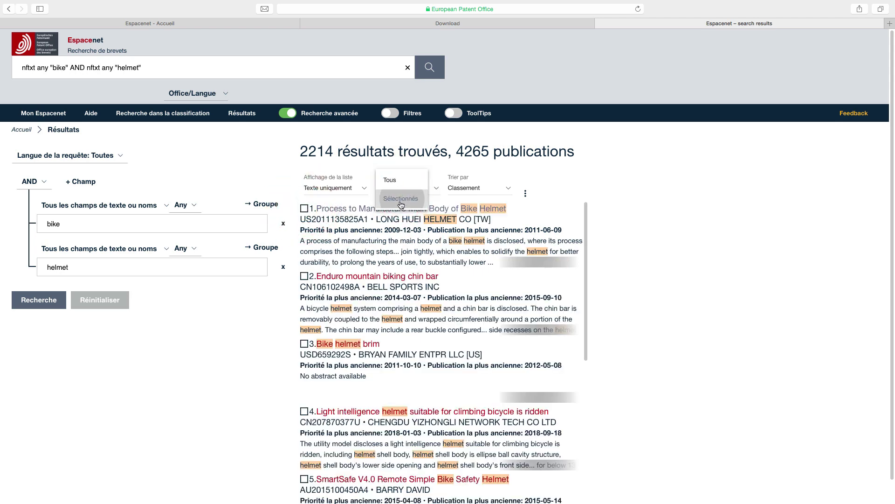
click(395, 184)
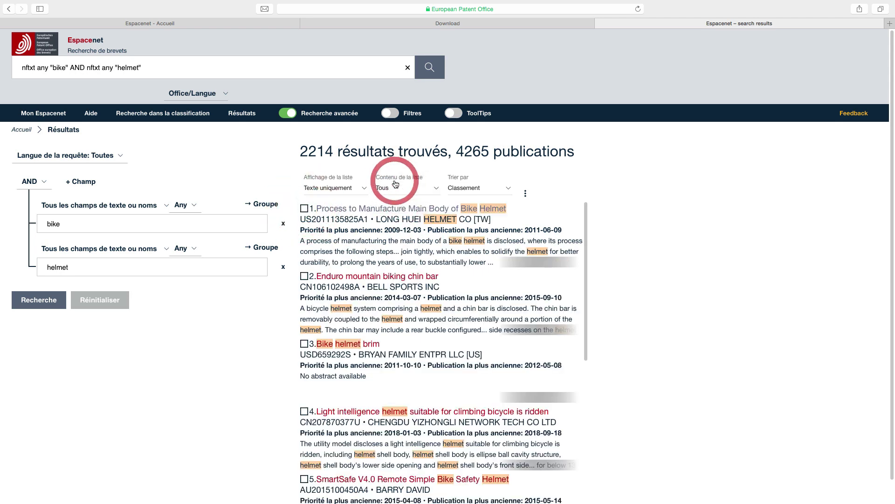
- Sort the results by descending Date de priorité and browse down the sorted list
click(476, 189)
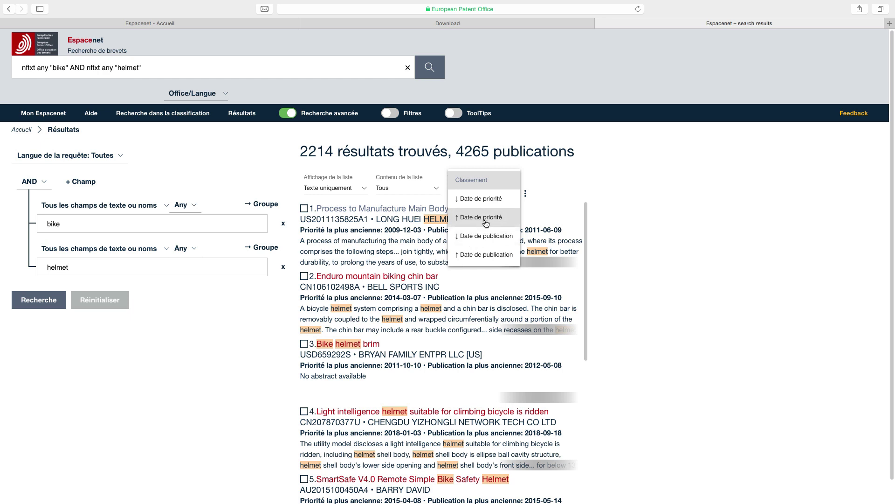
click(467, 199)
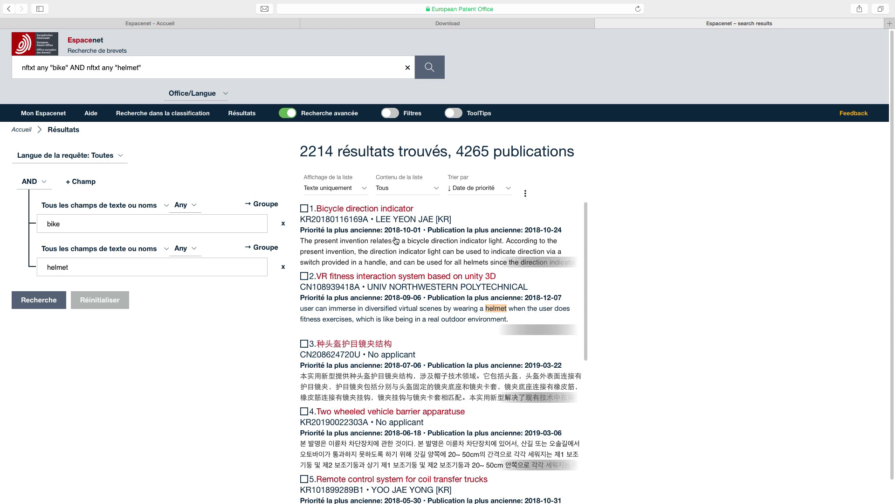
scroll(393, 397, down, 1)
scroll(393, 397, down, 15)
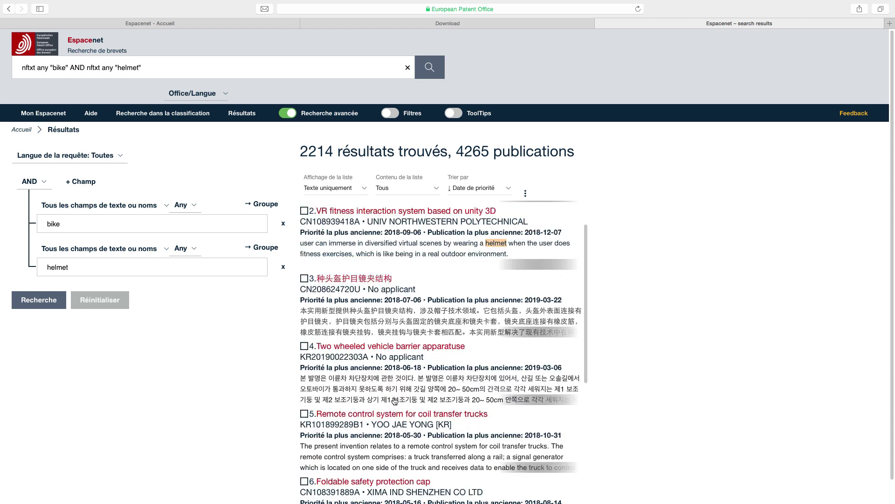
- Browse the list, sort the results by ascending Date de priorité, and restore the sorting by Classement
scroll(394, 401, down, 10)
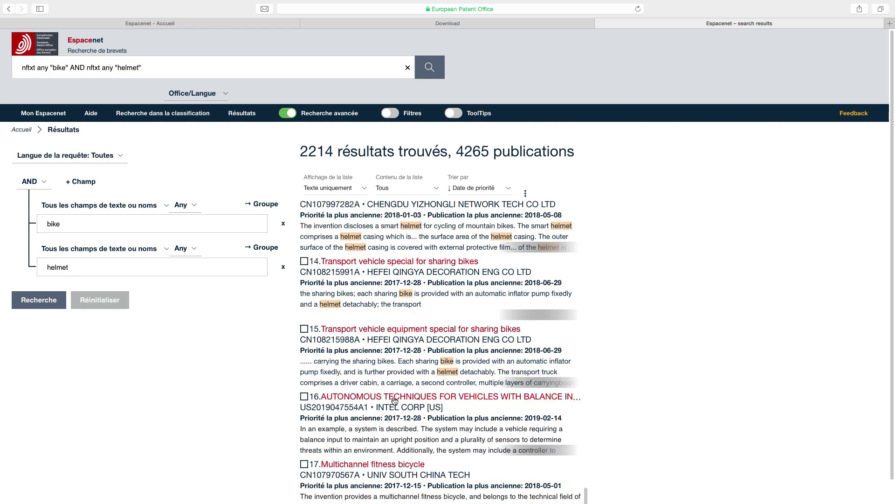
scroll(397, 411, up, 20)
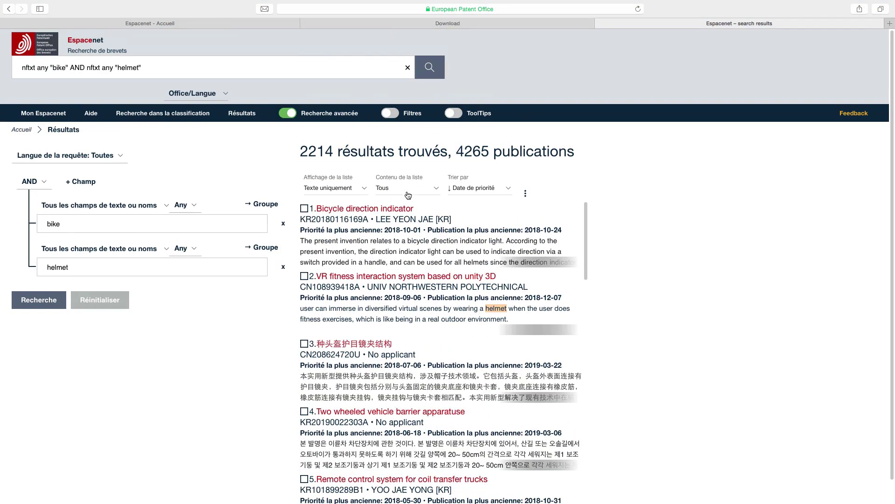
click(508, 189)
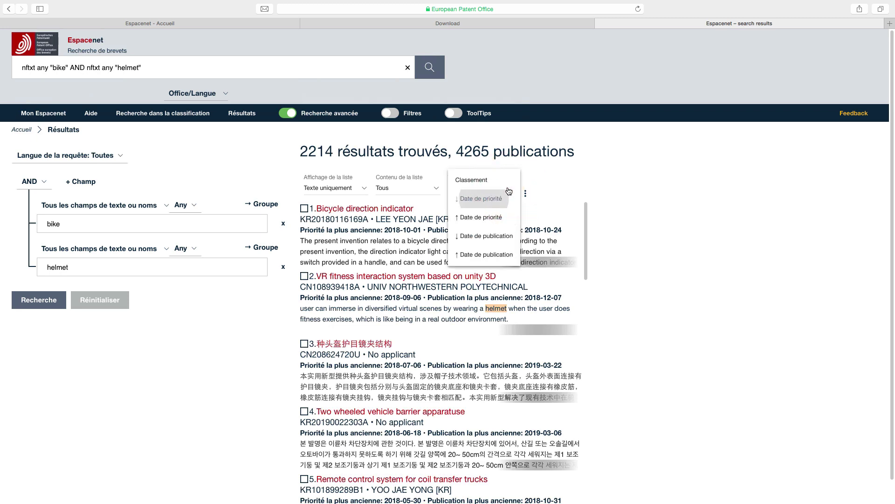
click(485, 216)
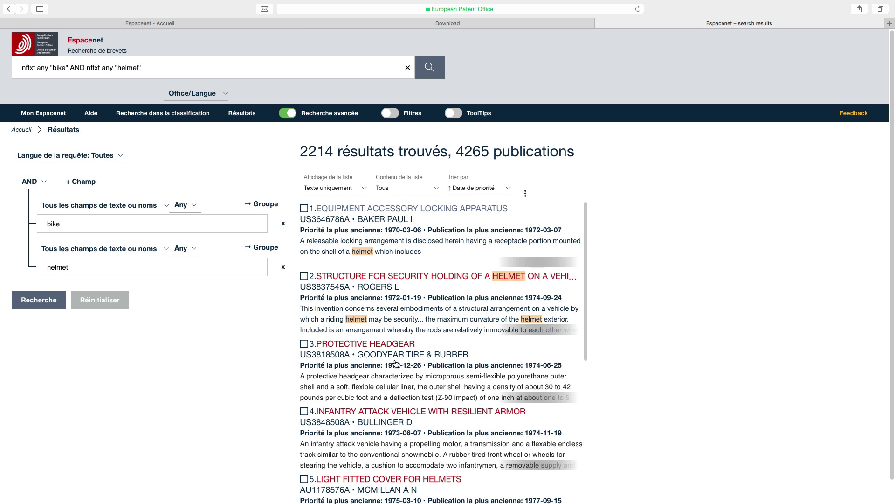
click(491, 188)
click(483, 181)
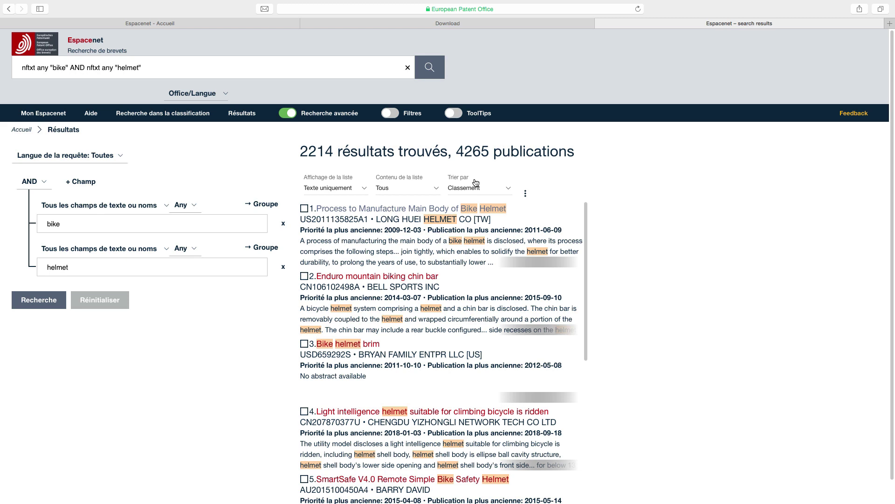
- Enable Filtres and look through the countries offered by the Pays (publication) filter
click(396, 113)
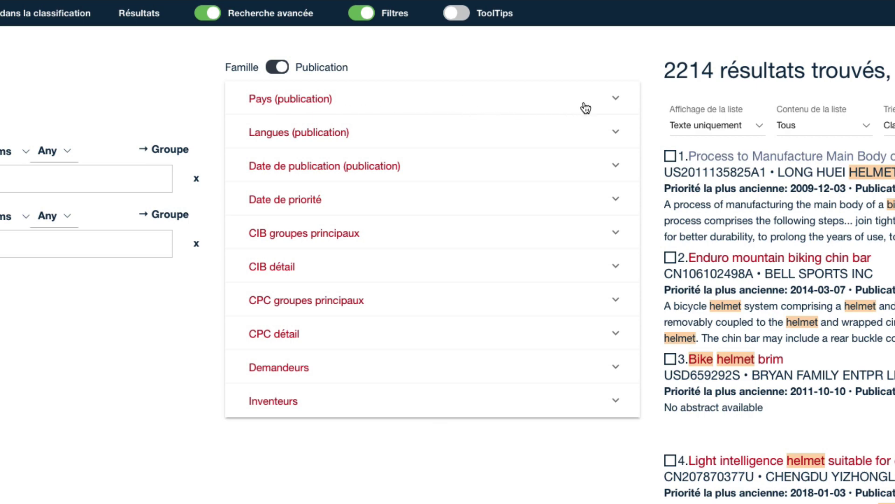
click(267, 104)
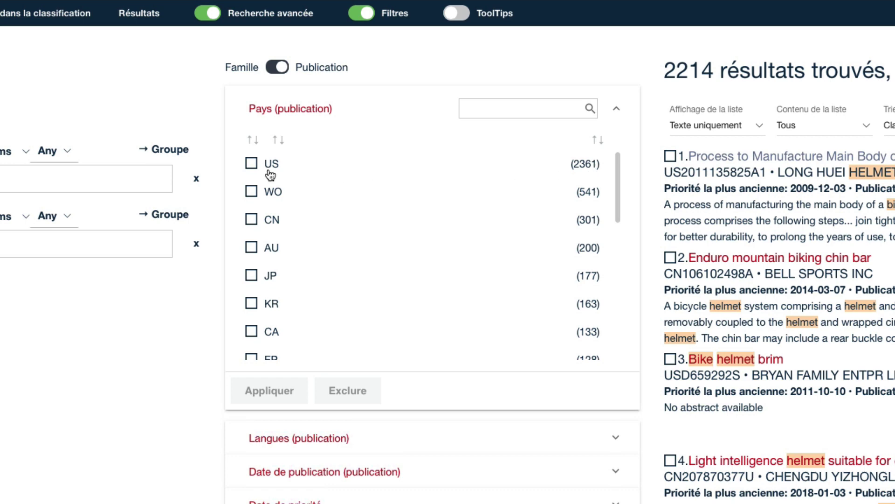
scroll(308, 329, down, 1)
scroll(308, 329, down, 6)
scroll(308, 329, down, 6)
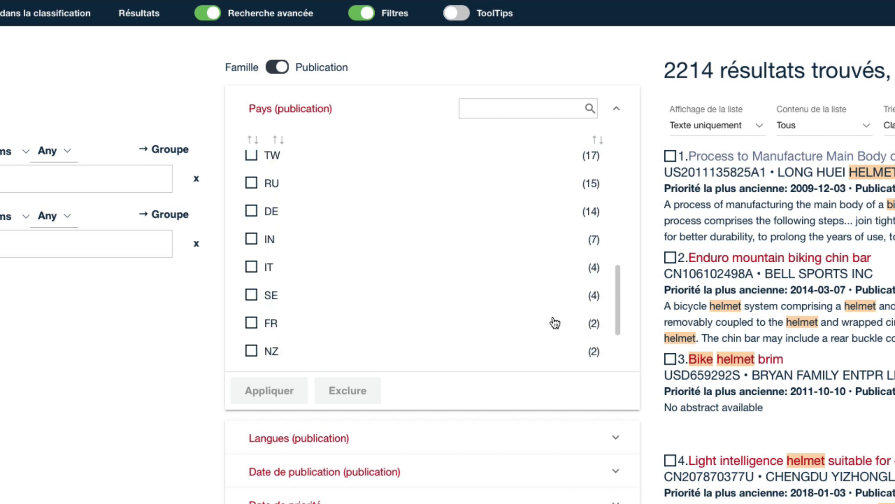
scroll(480, 281, up, 12)
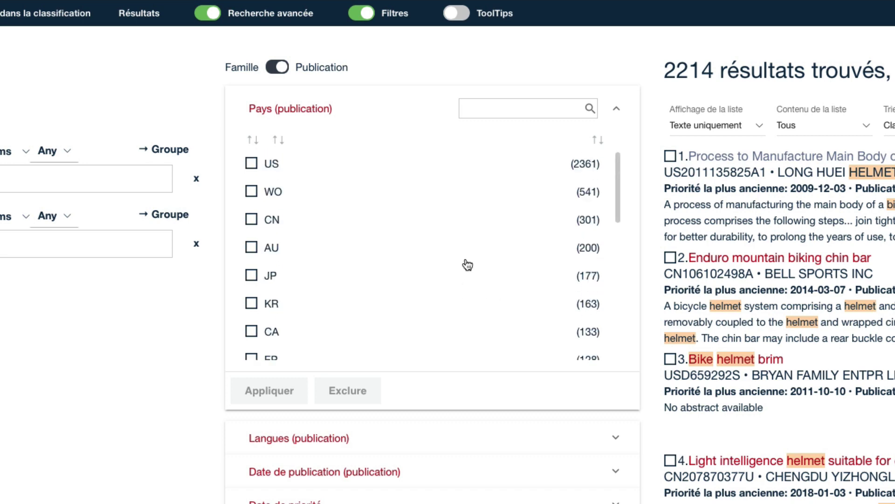
- Collapse the country filter and check the languages offered by the Langues (publication) filter
click(616, 109)
click(356, 136)
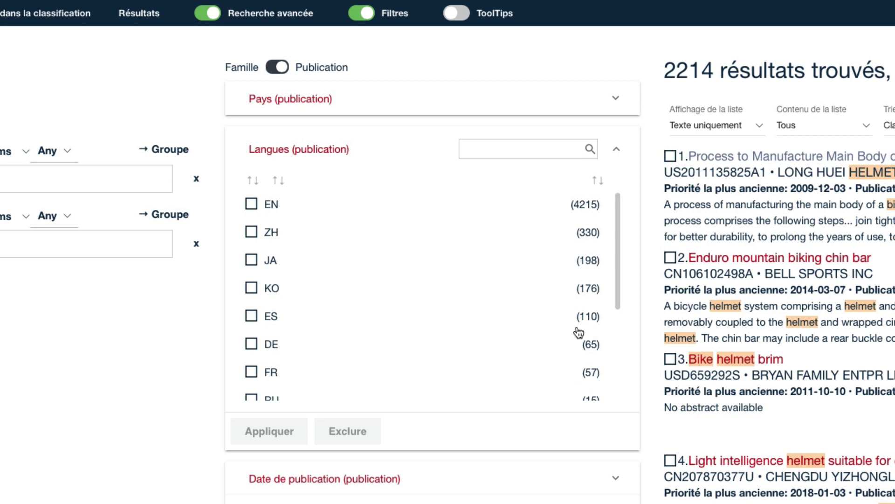
click(619, 152)
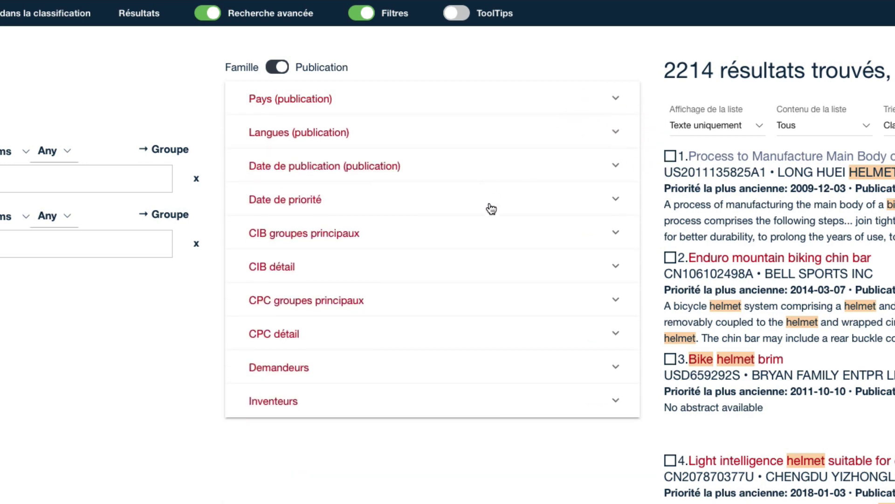
- Limit the results to a Date de priorité from 1998 to 2018 and apply the filter
click(615, 201)
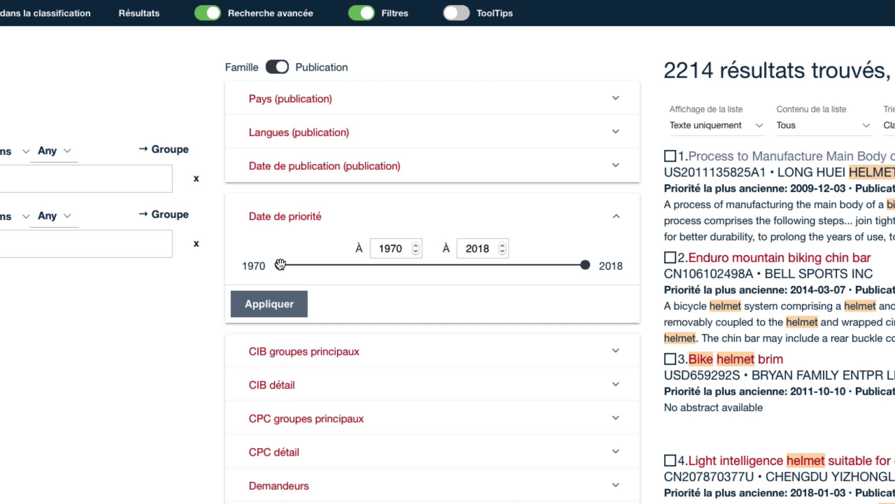
drag(280, 265, 420, 266)
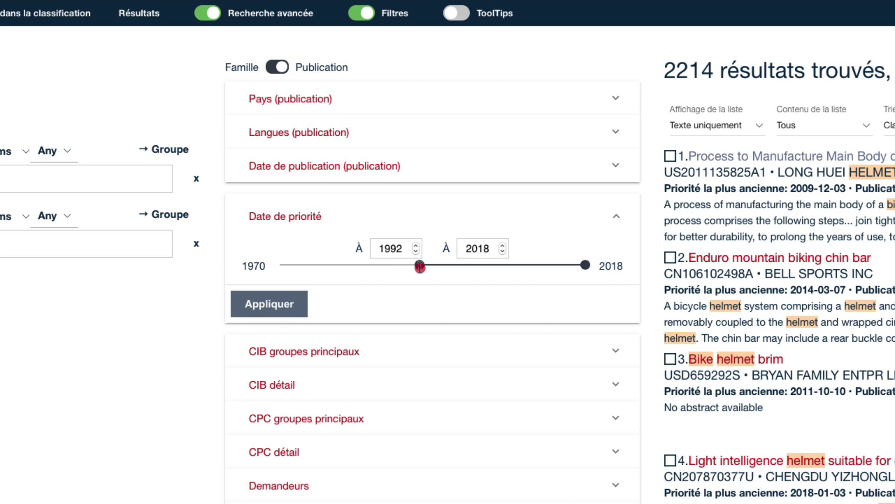
drag(419, 267, 457, 267)
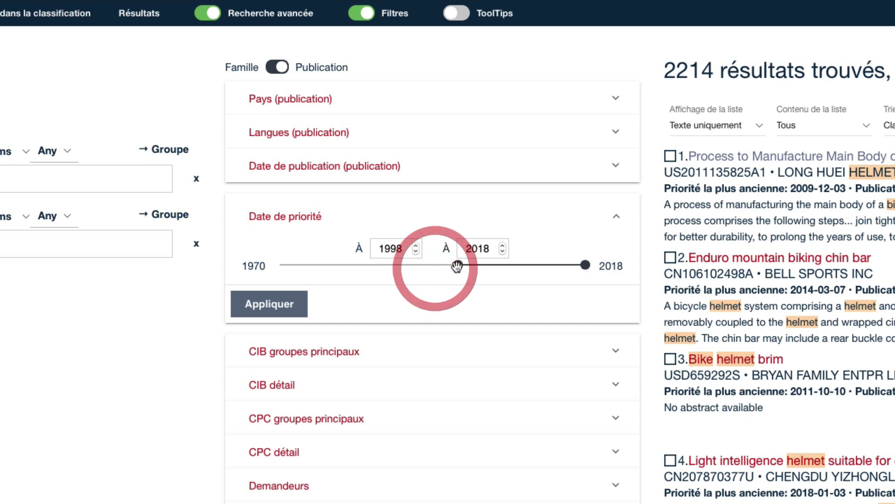
click(285, 304)
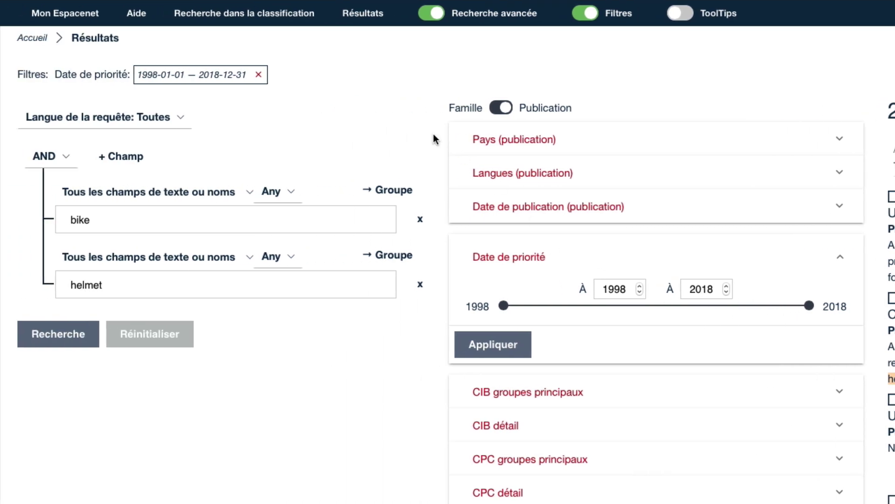
- Remove the applied Date de priorité filter and collapse its section
click(258, 75)
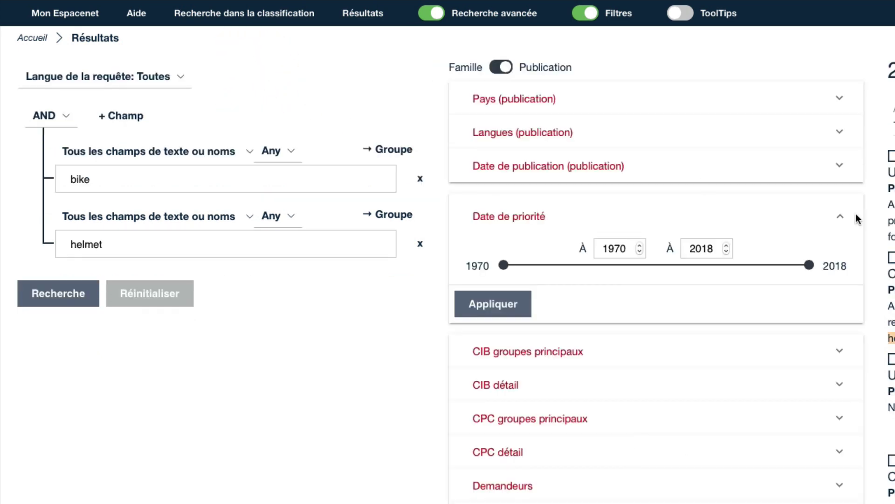
click(842, 216)
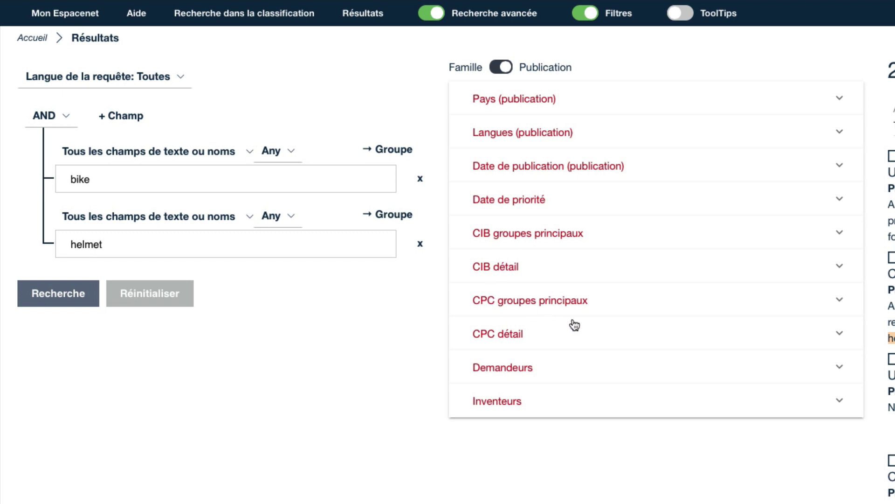
- Examine the entries of the CPC groupes principaux, Demandeurs and Inventeurs filters, and disable Filtres
click(838, 302)
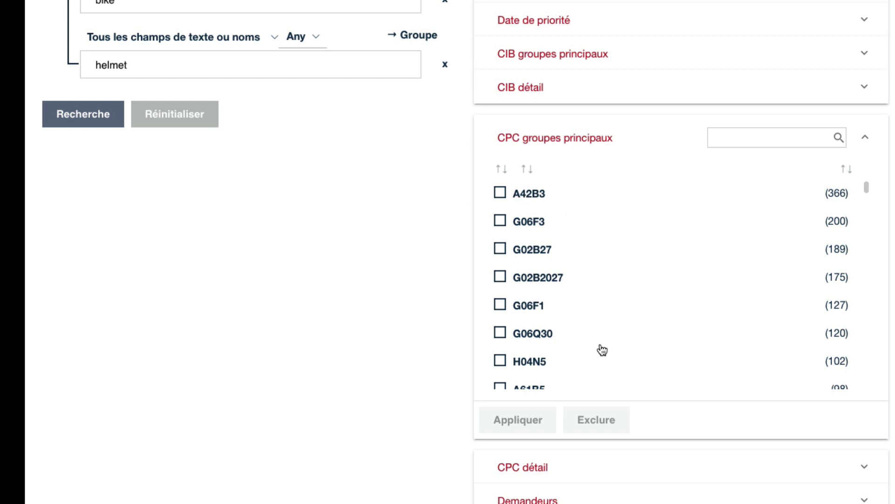
click(865, 138)
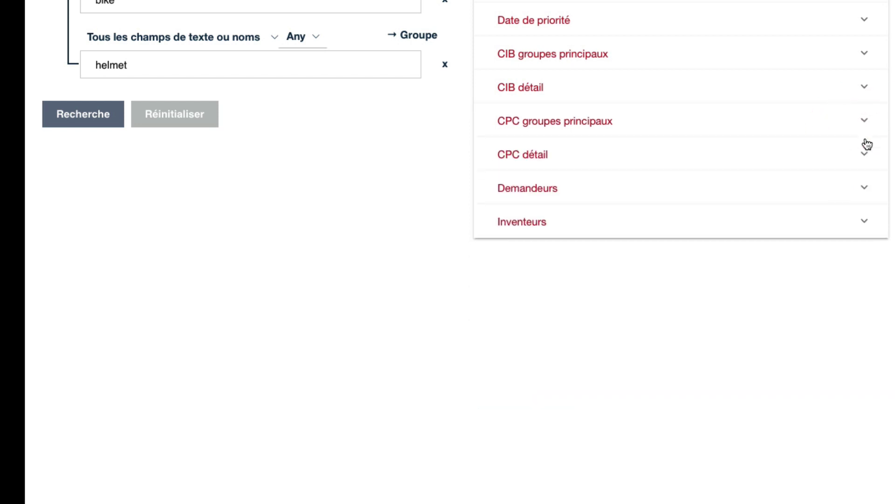
click(865, 188)
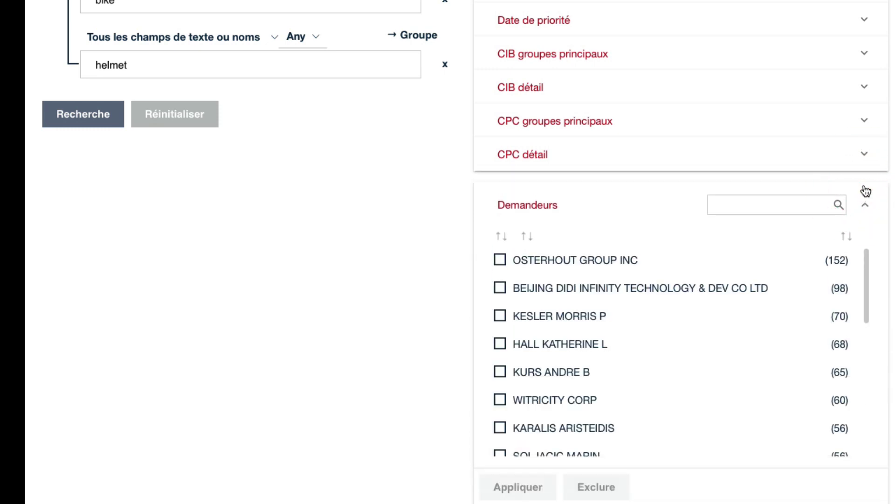
click(864, 204)
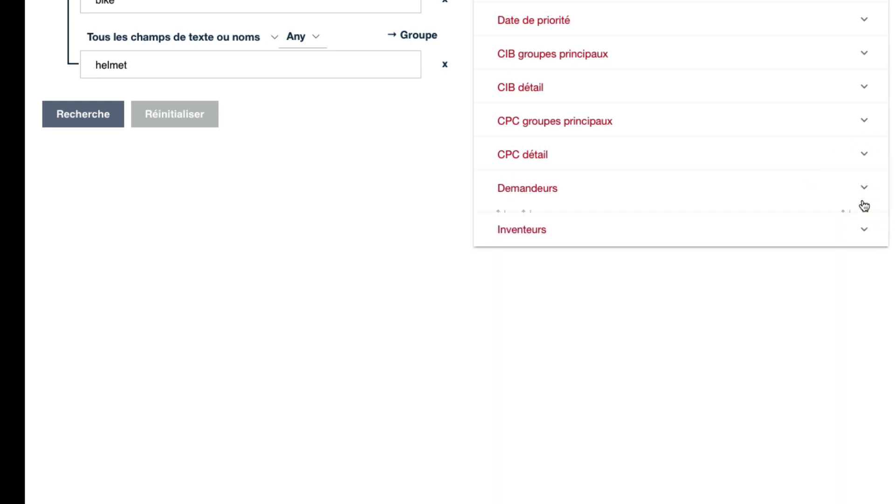
click(866, 222)
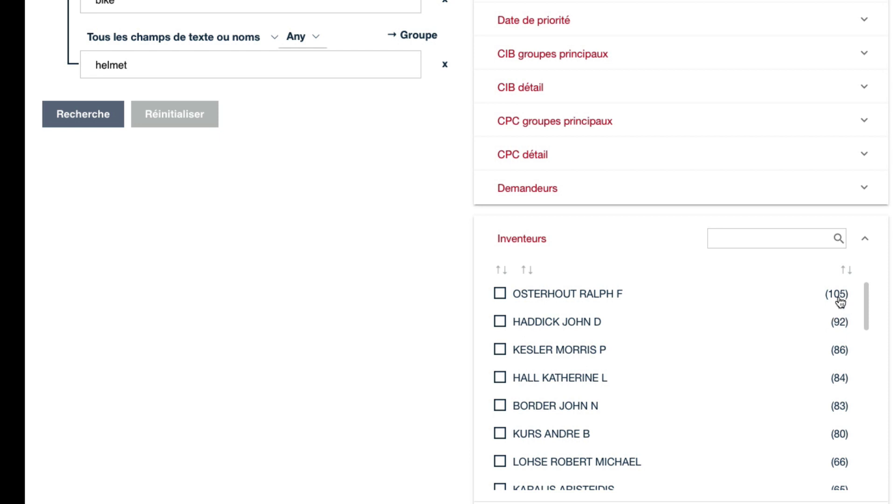
click(867, 243)
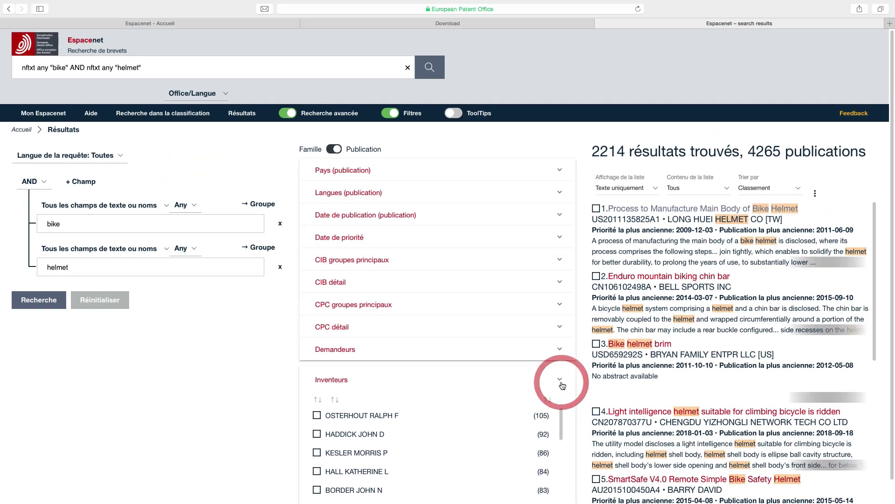
click(389, 113)
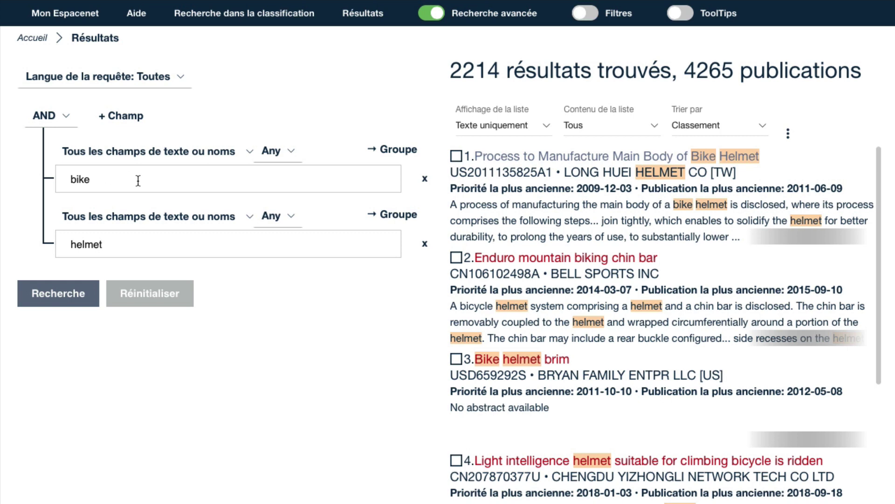
- Turn the bike field into an OR group with cycle as the second term and run the search
click(397, 153)
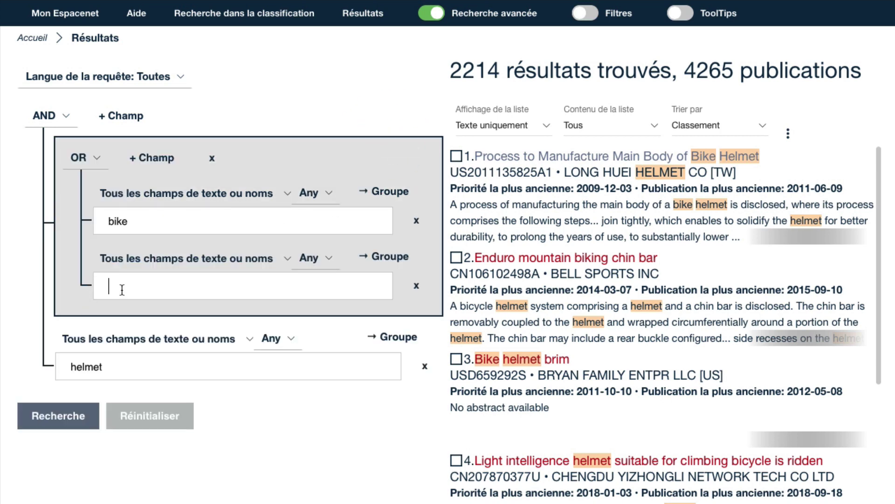
text(cycle)
click(69, 418)
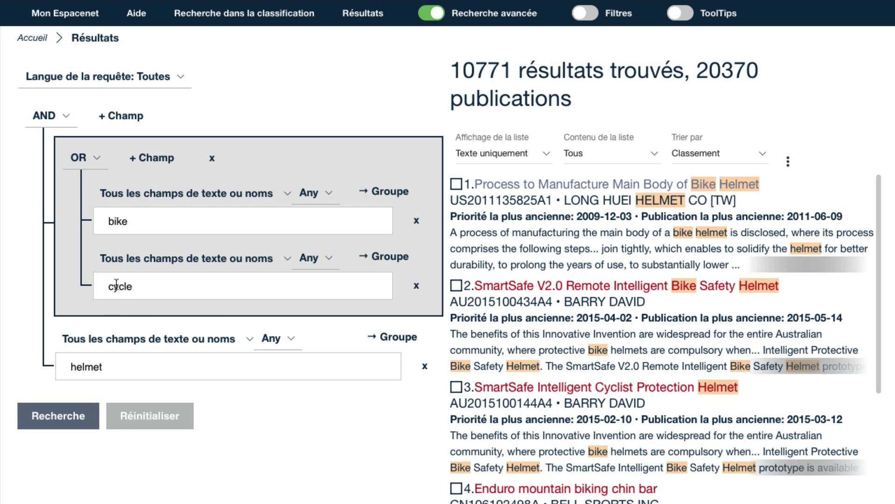
- Change the first term of the OR group to bike? and run the search
click(158, 224)
text(?)
click(71, 416)
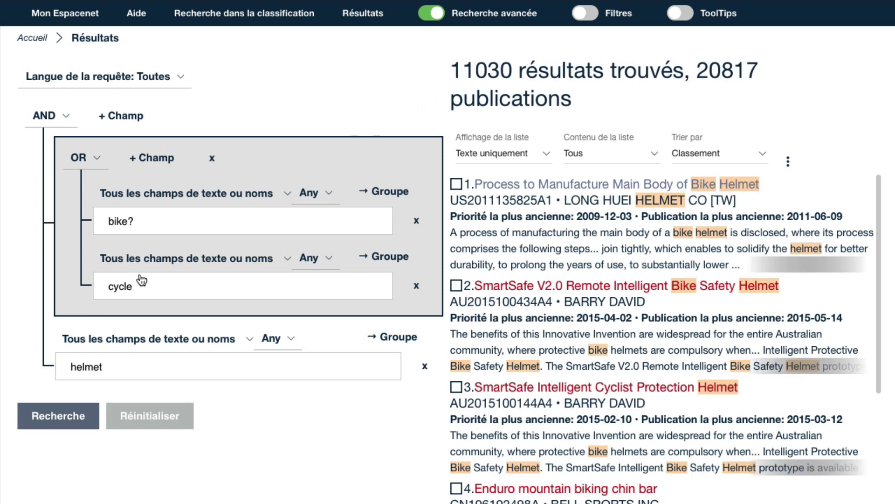
- Replace the first term of the OR group with bik* and run the search
click(128, 222)
drag(127, 222, 133, 221)
text(*)
click(63, 419)
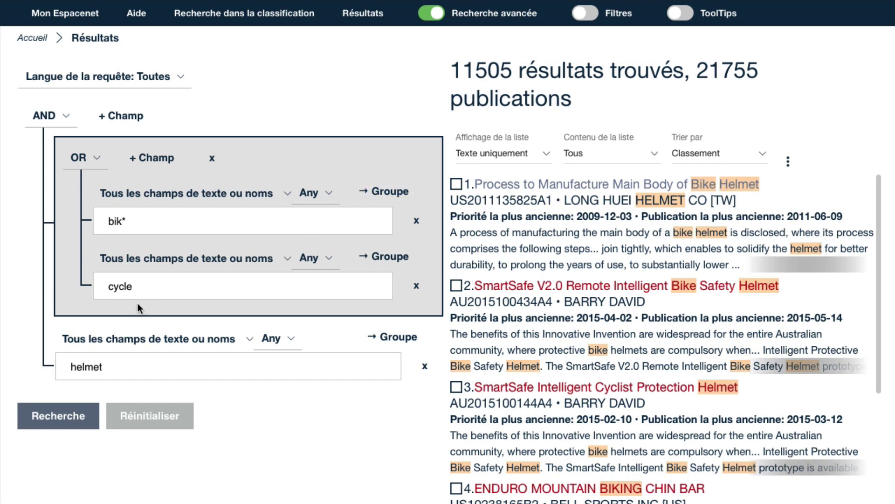
- Change the second term of the OR group to cycle? and run the search
click(140, 286)
text(?)
click(55, 415)
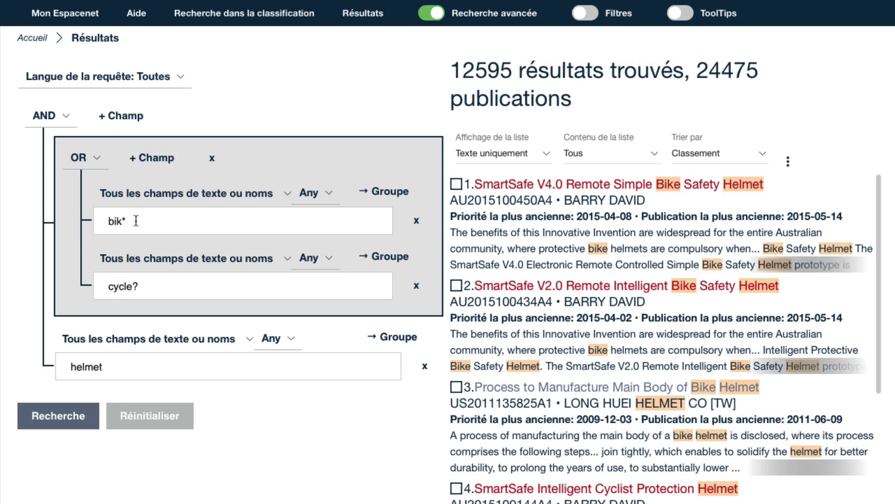
- Restrict the bik* term to Titre, abrégé ou revendications and run the search
click(246, 194)
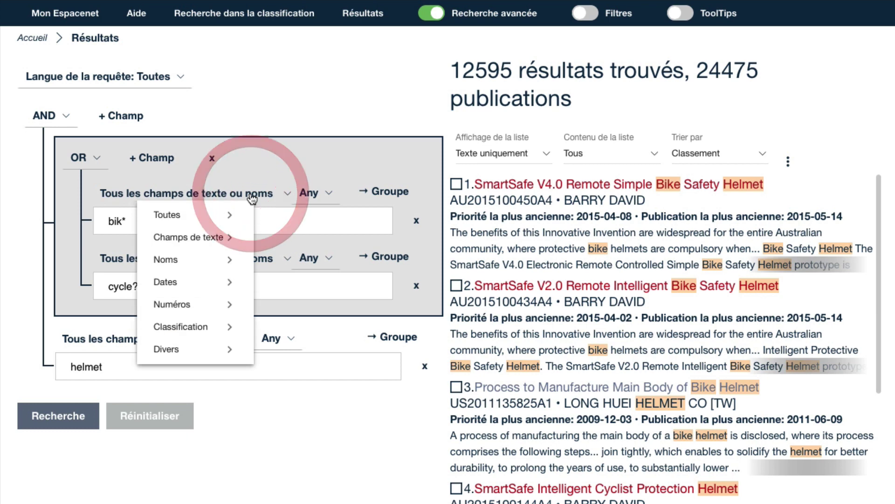
click(212, 239)
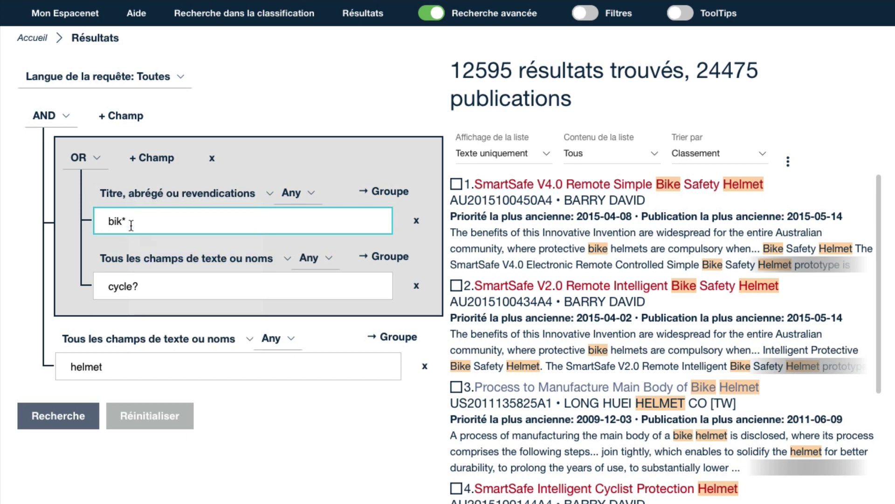
click(246, 196)
click(212, 236)
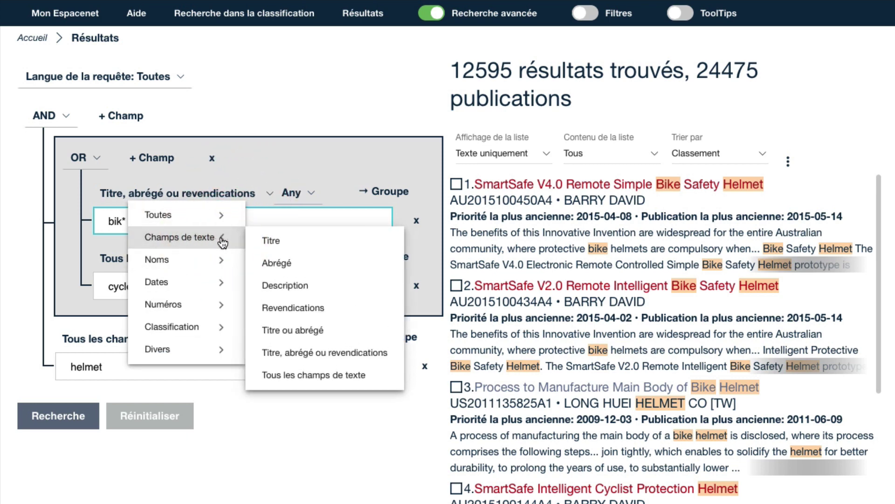
click(297, 354)
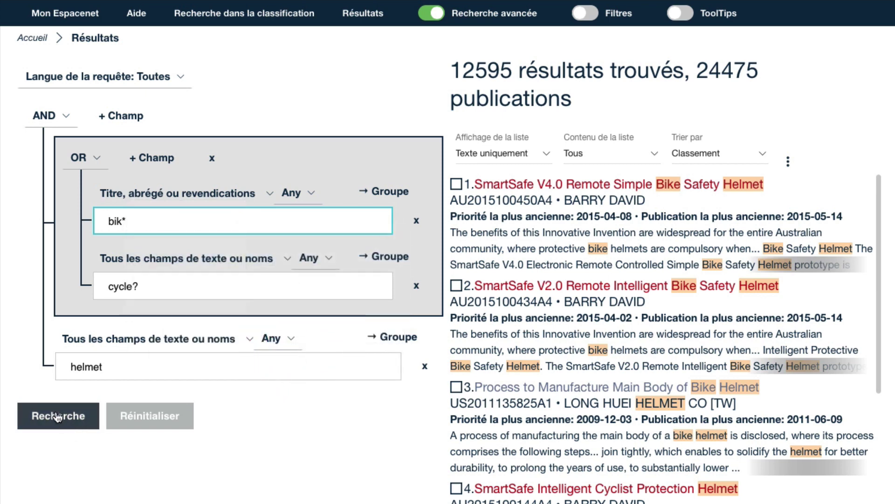
click(92, 409)
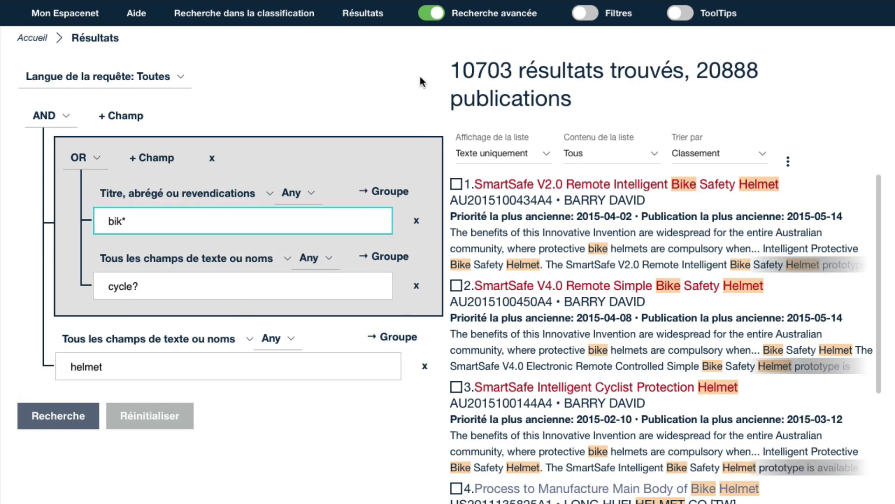
- Restrict the bik* term to Titre ou abrégé and run the search
click(245, 195)
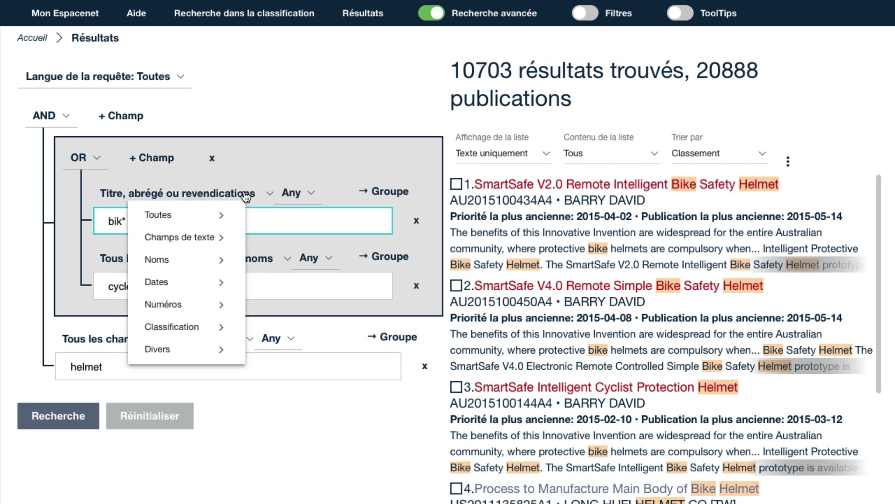
click(223, 238)
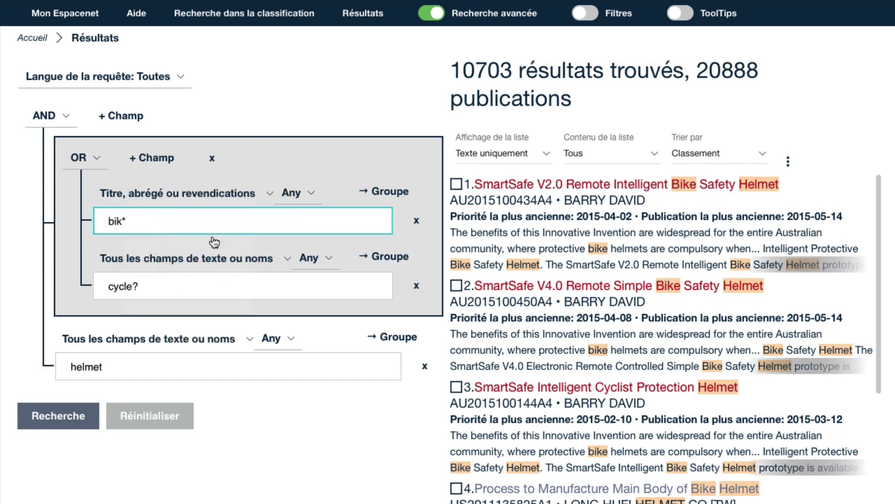
click(256, 193)
click(225, 238)
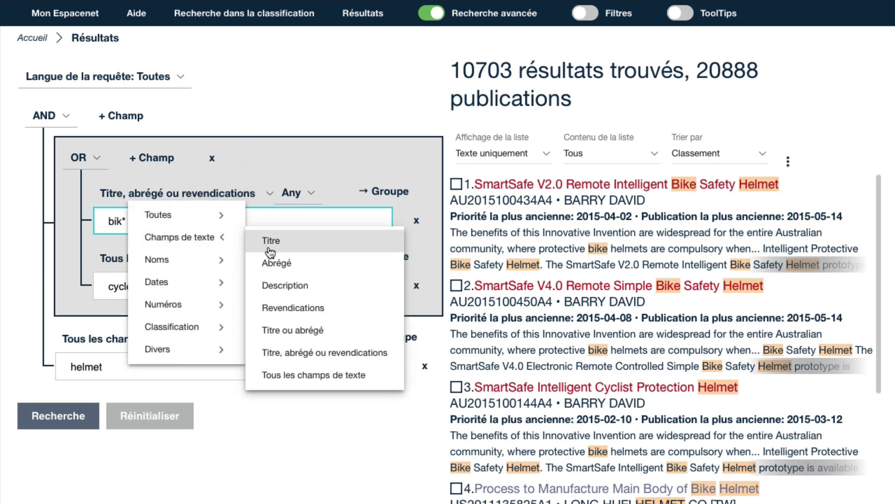
click(283, 331)
click(61, 421)
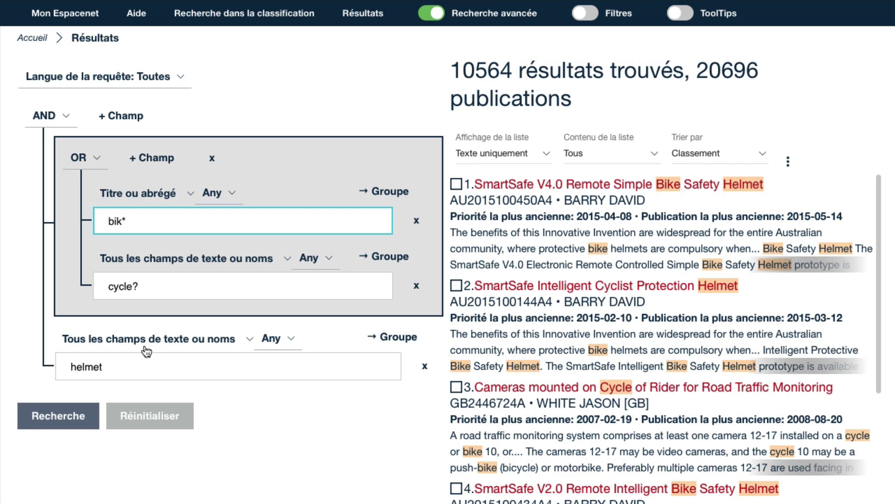
- Restrict the helmet term to Titre, abrégé ou revendications and run the search
click(248, 341)
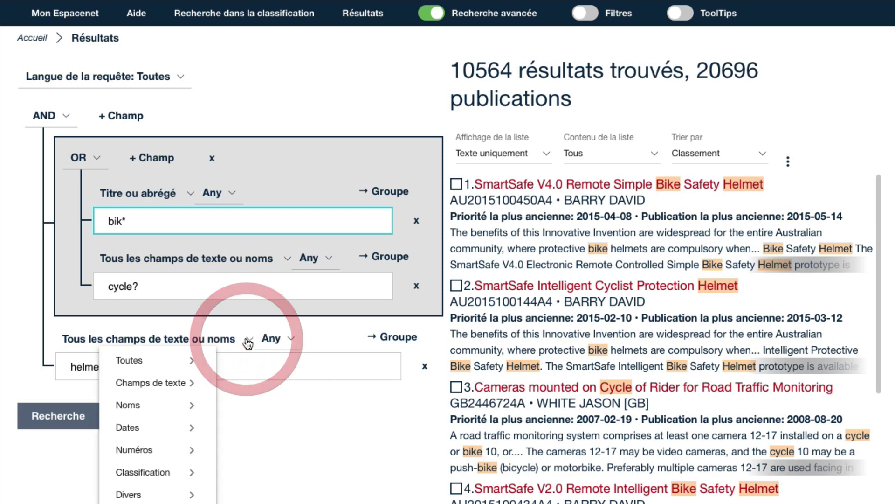
click(192, 384)
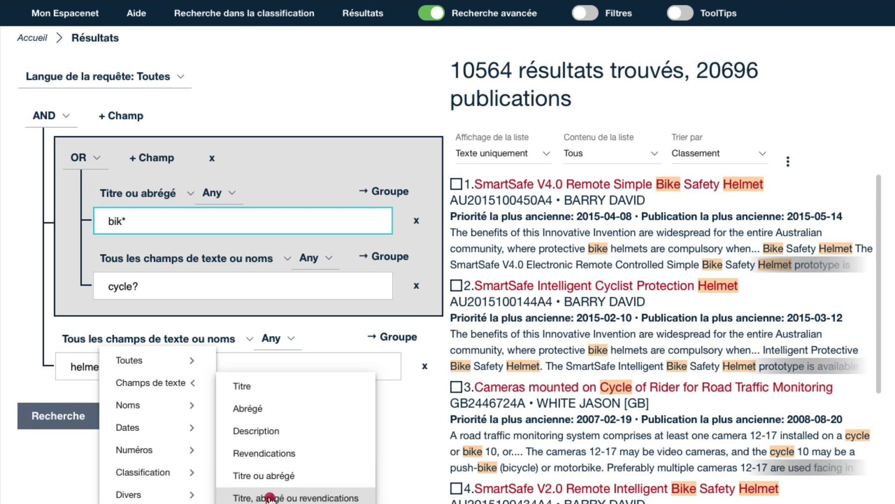
click(270, 498)
click(57, 415)
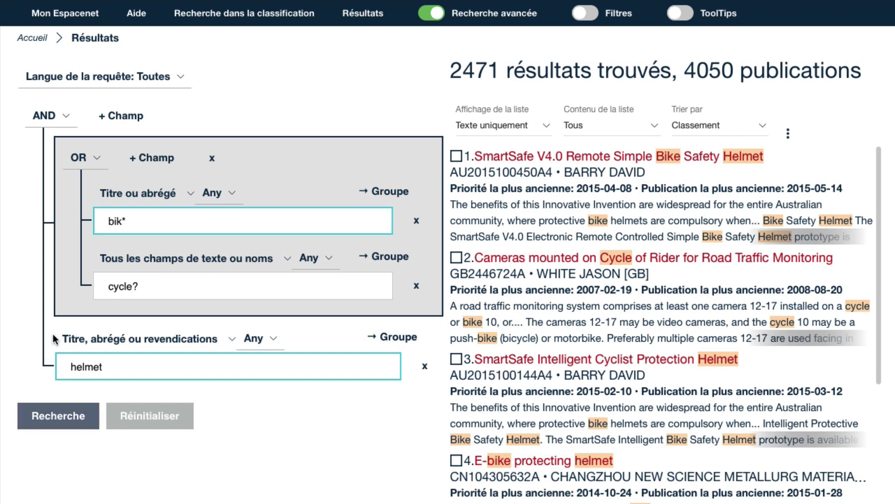
- Restrict the helmet term to Abrégé and run the search
click(214, 343)
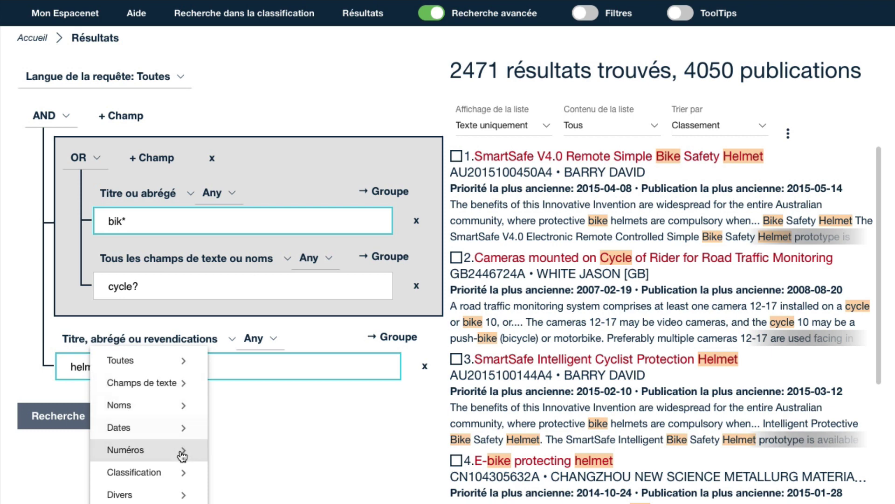
click(186, 387)
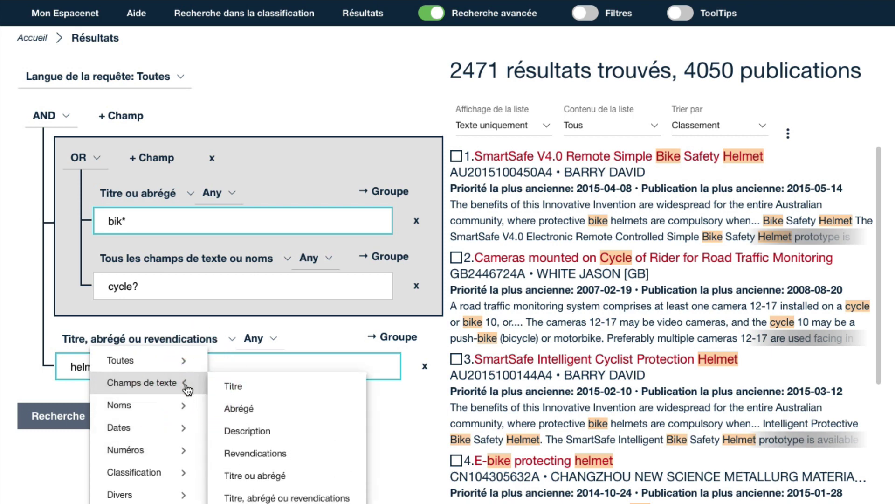
click(231, 410)
click(76, 417)
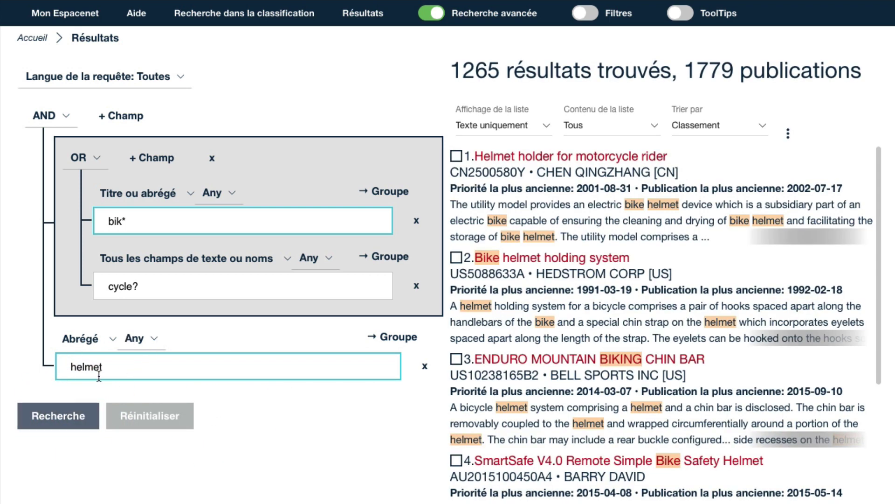
- Restrict the helmet term to Titre and run the search
click(108, 339)
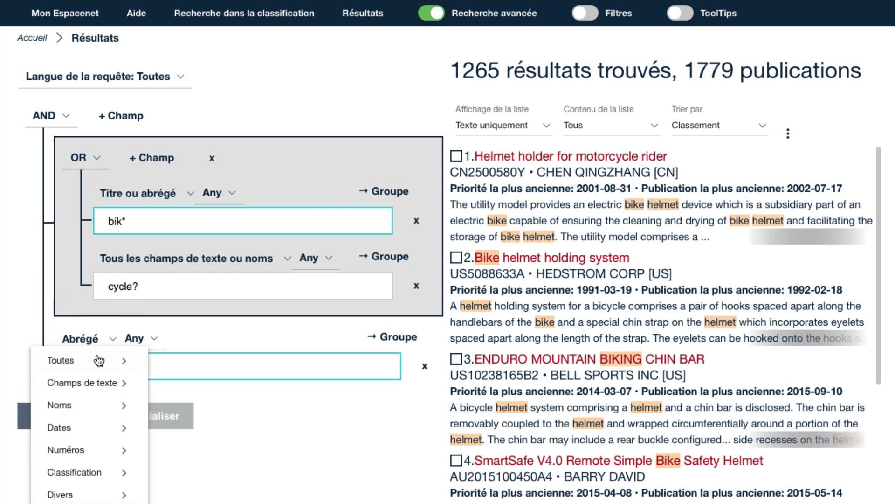
click(124, 390)
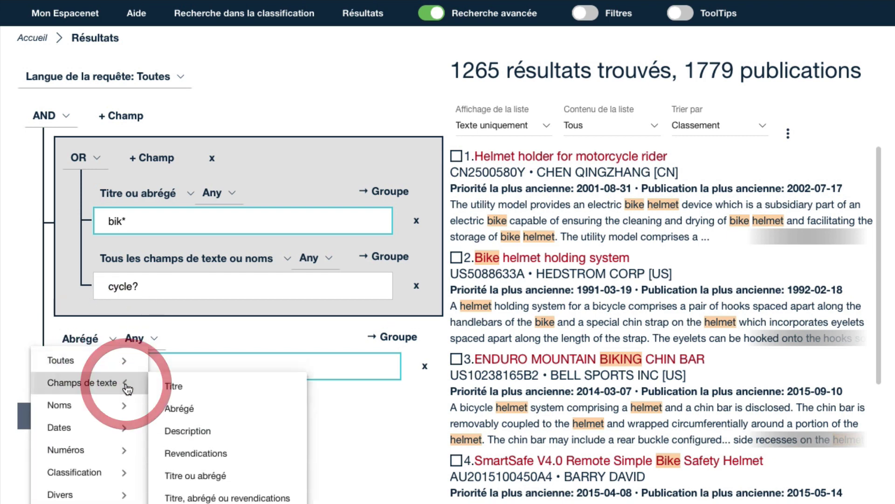
click(170, 387)
click(66, 414)
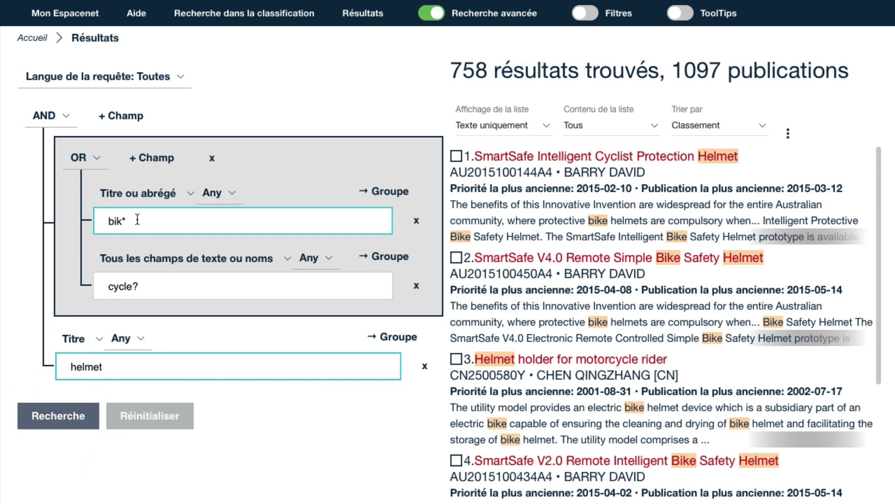
- Restrict both the bik* and cycle? terms of the OR group to Titre and run the search
click(190, 195)
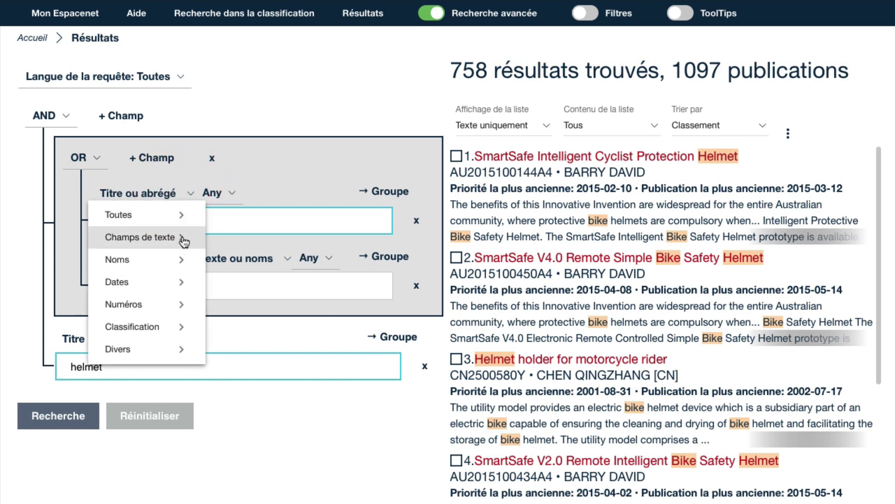
click(183, 239)
click(233, 240)
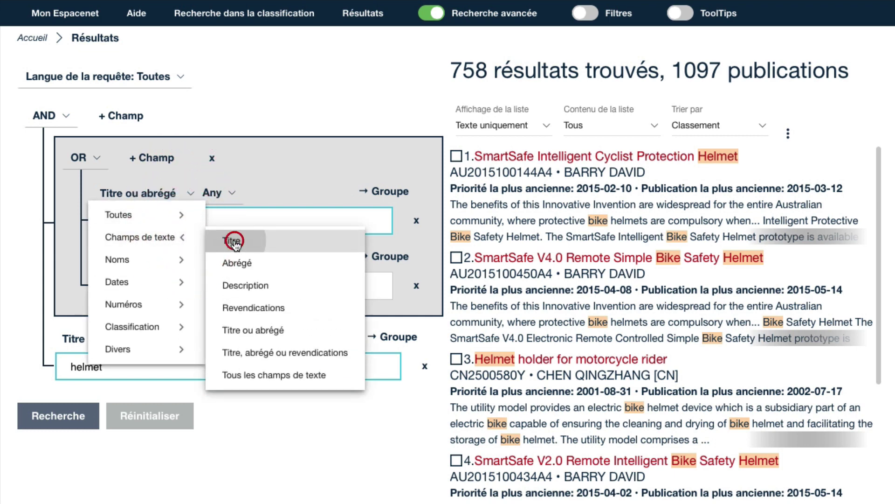
click(286, 258)
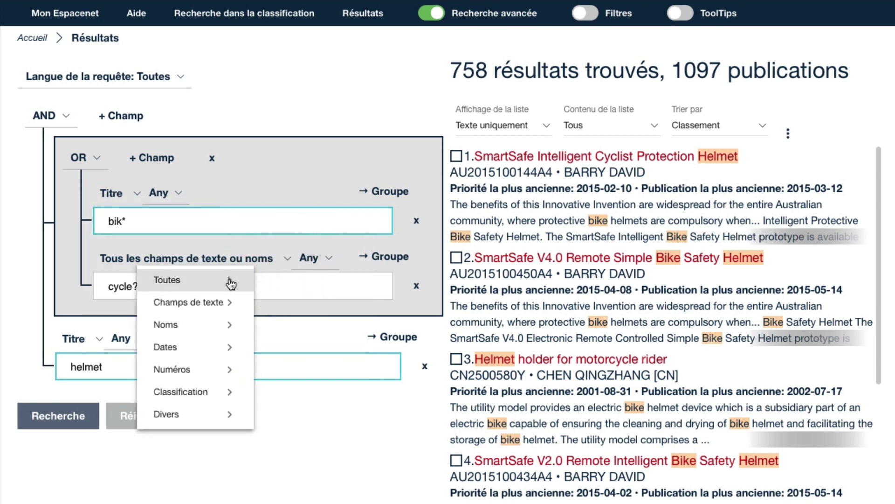
click(230, 301)
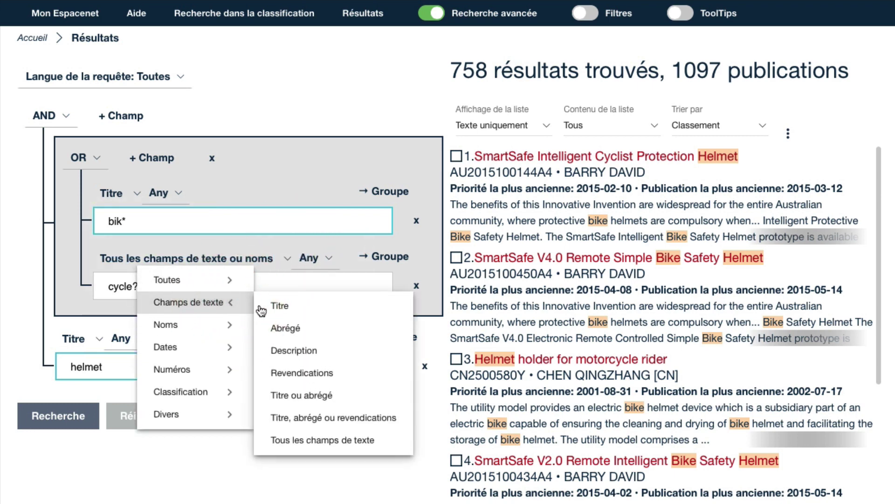
click(278, 306)
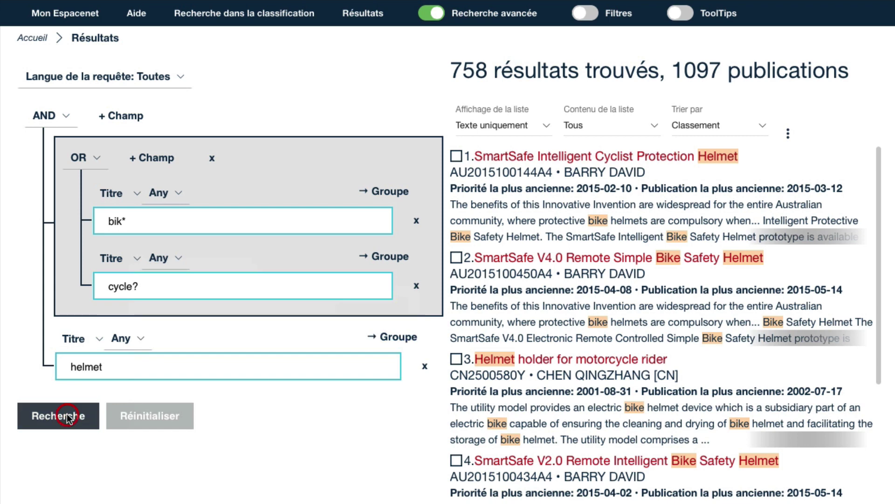
click(65, 415)
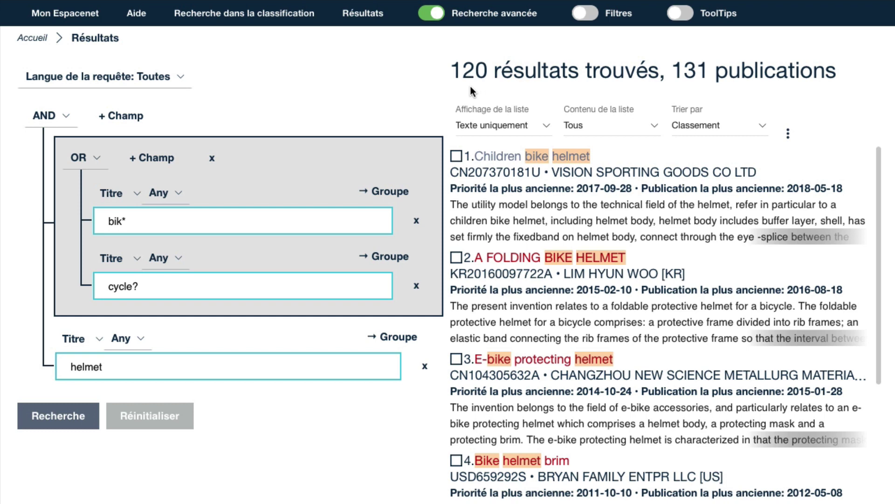
- Set the result list display to Images uniquement and browse the patent drawings
click(504, 125)
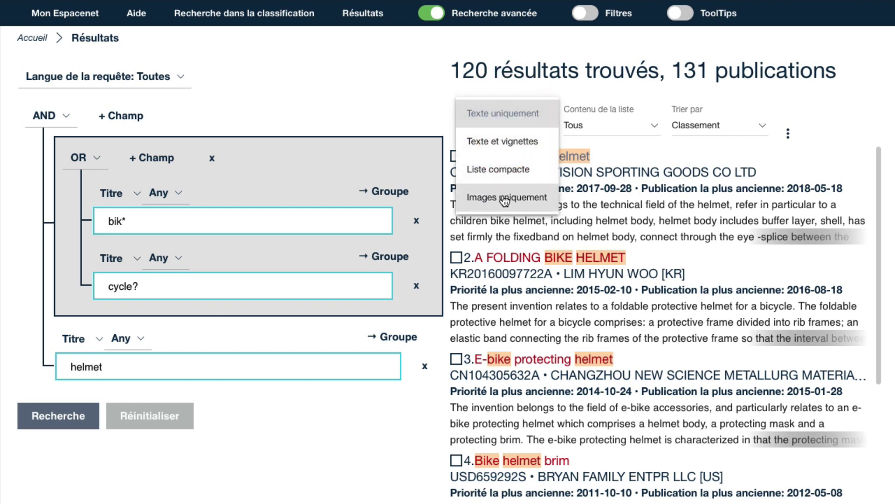
click(506, 199)
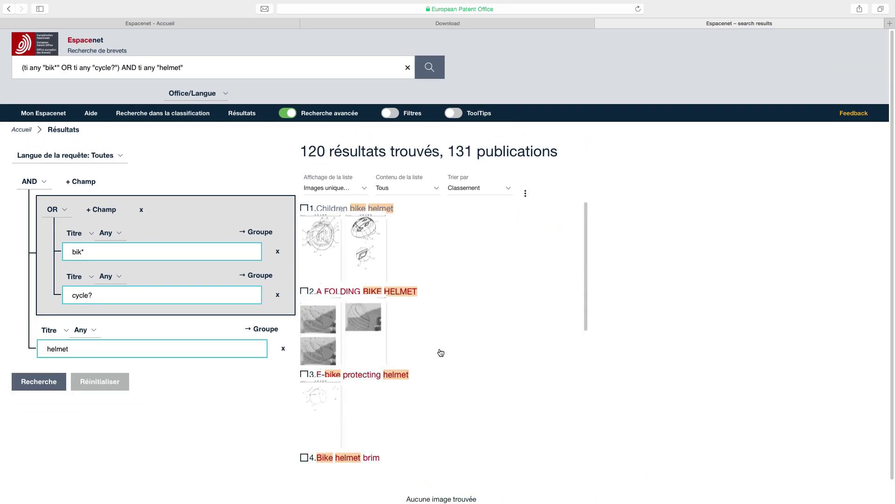
scroll(440, 352, down, 2)
scroll(441, 352, up, 2)
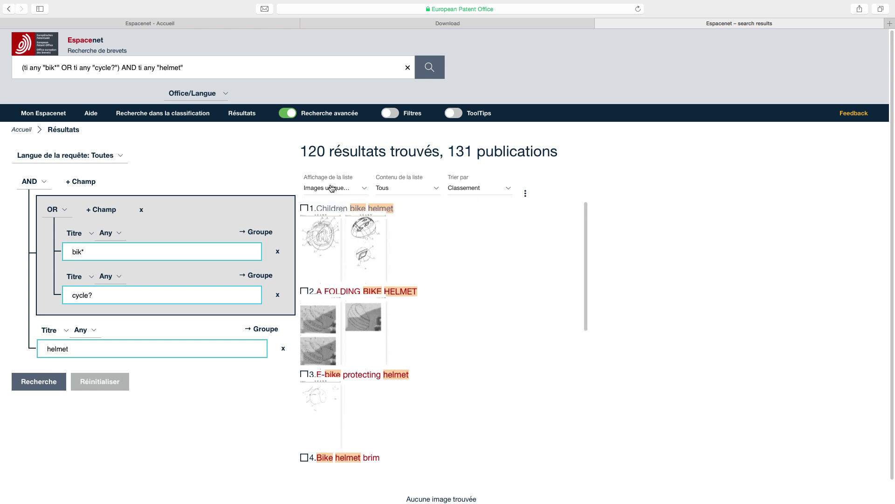
- Check the download options for the result list and open the first result, Children bike helmet
click(525, 193)
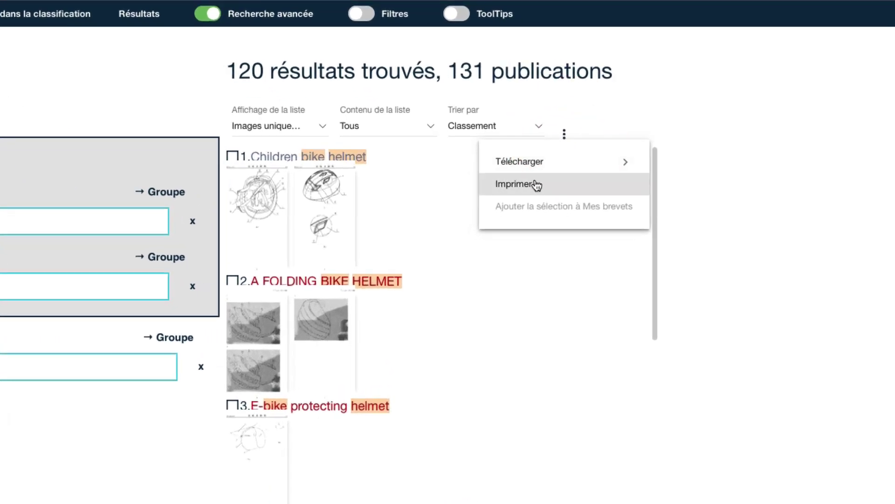
click(625, 163)
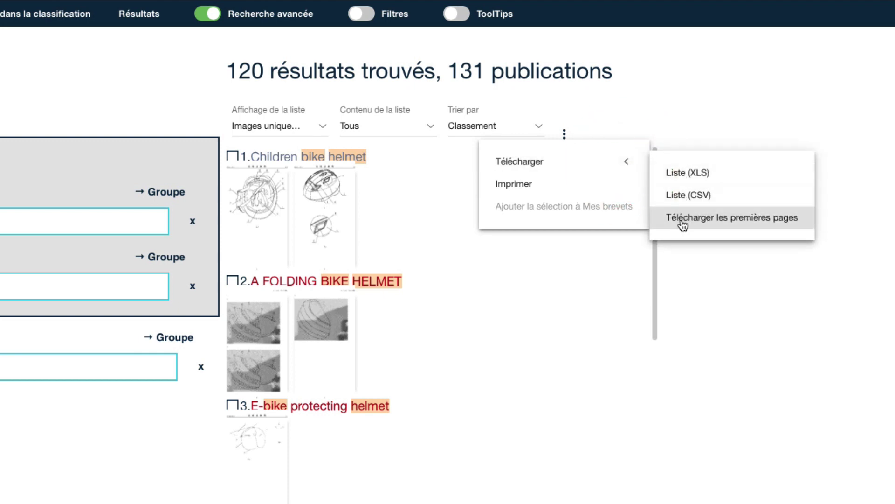
click(452, 167)
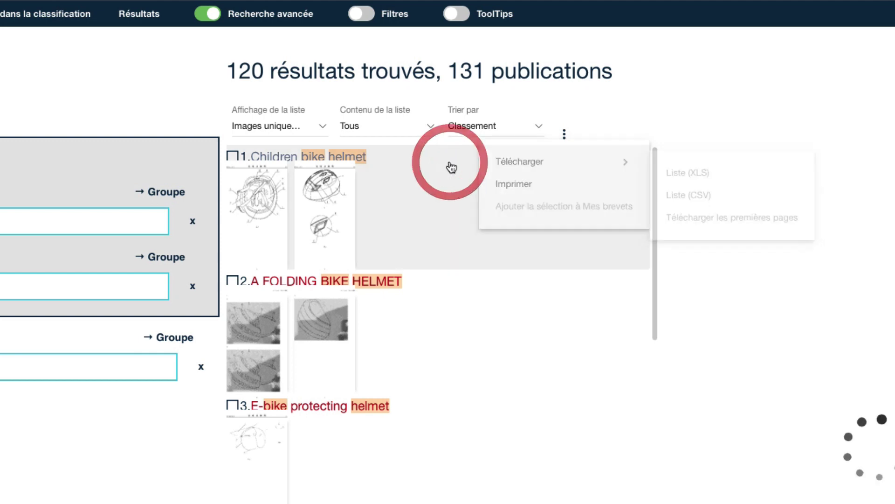